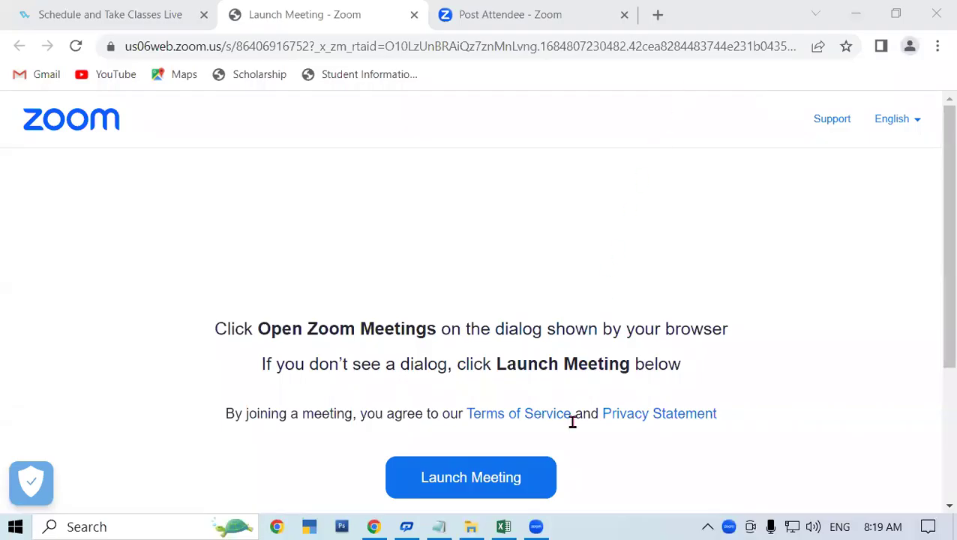
# Step: Switch from the Zoom page in Chrome to Excel's STUDENT DATABASE workbook on the LOGICAL FUNCTION sheet
pyautogui.click(503, 526)
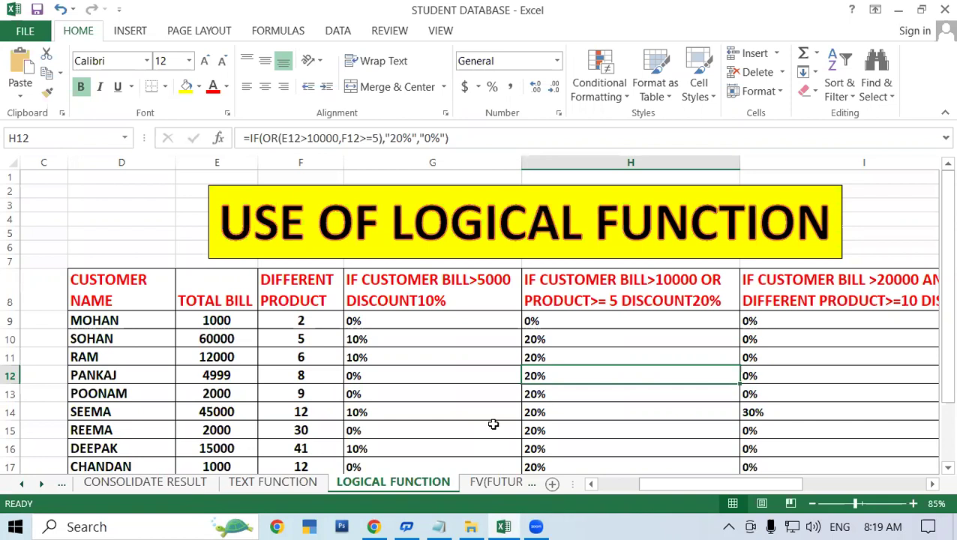
pyautogui.click(933, 487)
pyautogui.click(592, 484)
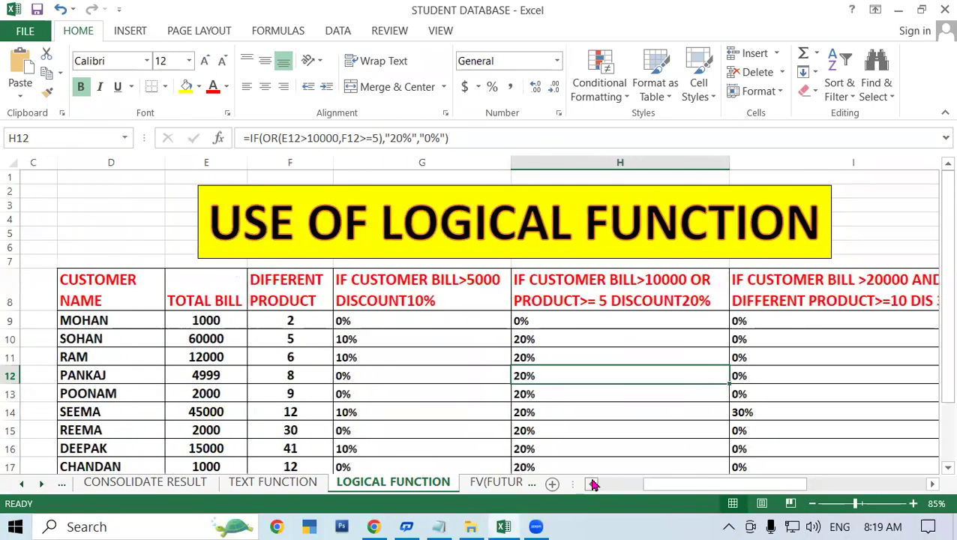
pyautogui.click(592, 484)
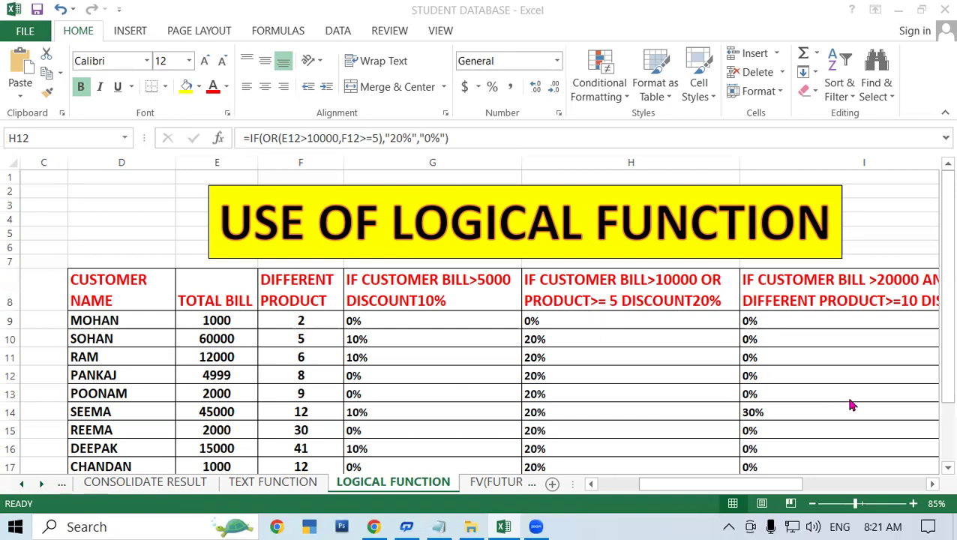
pyautogui.click(934, 487)
pyautogui.click(933, 485)
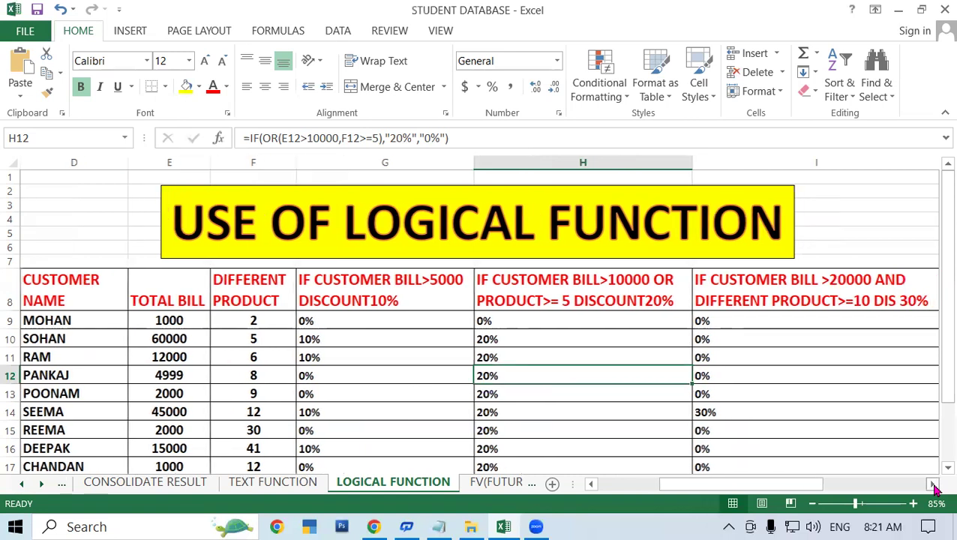
pyautogui.click(856, 381)
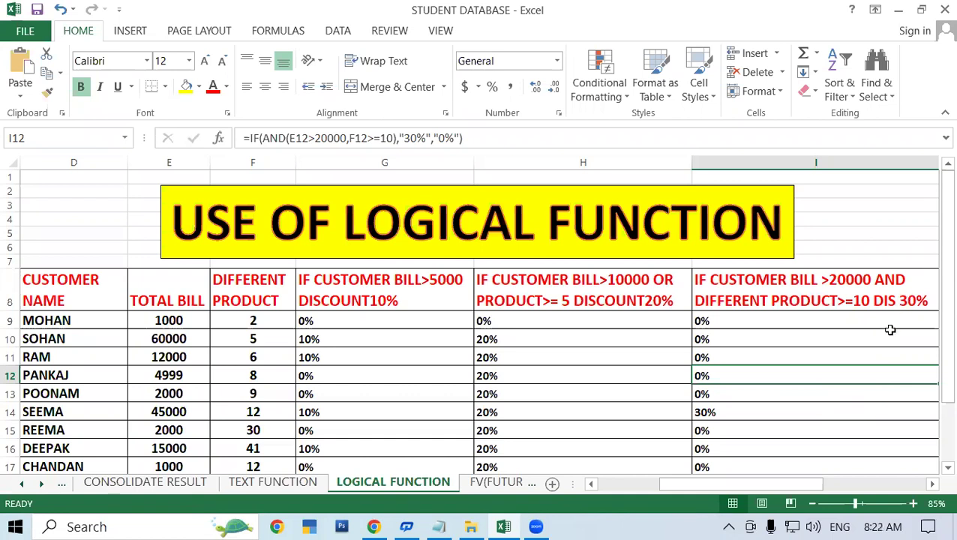
pyautogui.moveTo(786, 484); pyautogui.dragTo(735, 491)
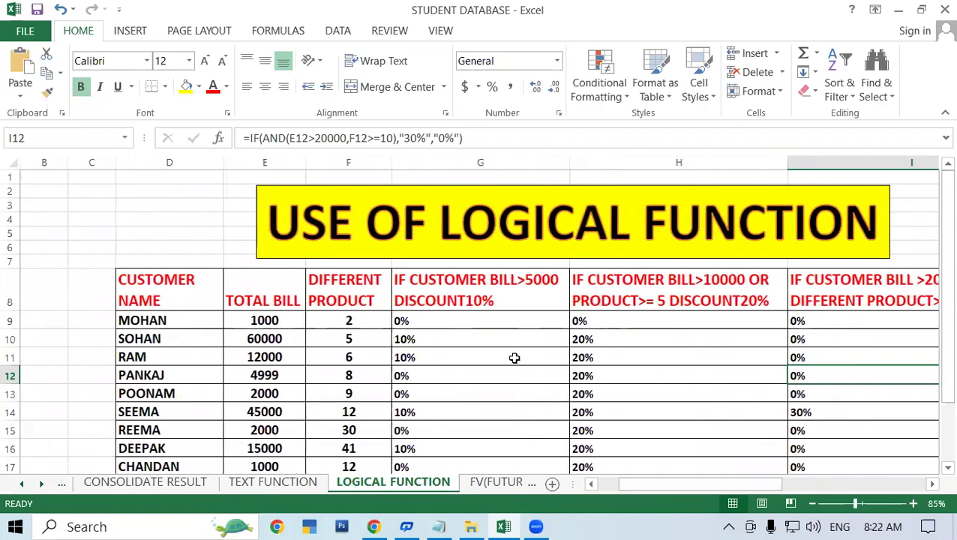
pyautogui.click(514, 358)
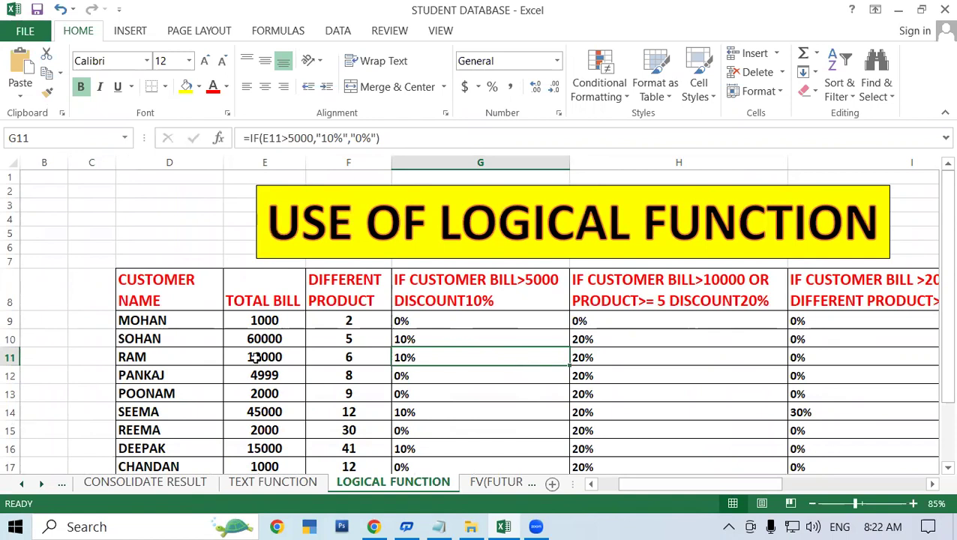
pyautogui.click(156, 322)
pyautogui.hotkey('ctrl', 'shift', '.')
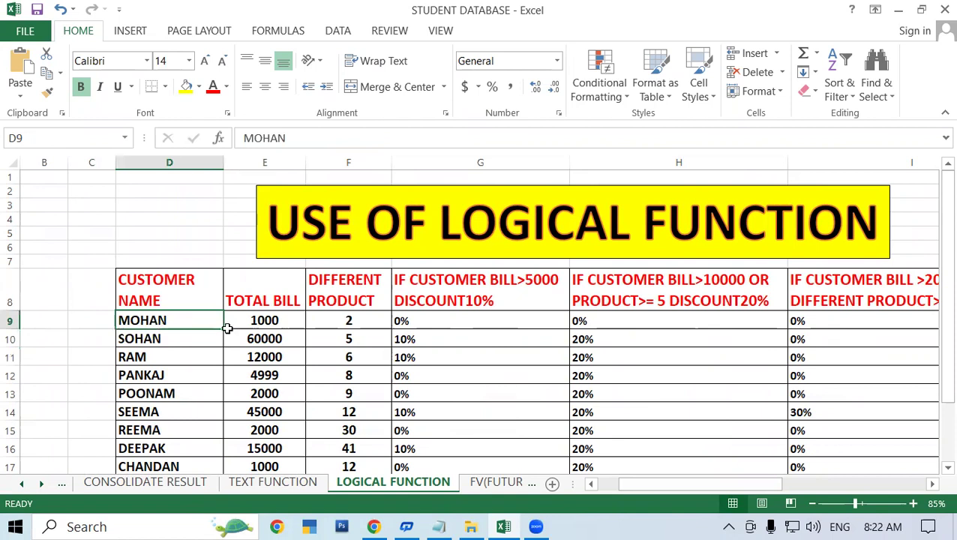
pyautogui.click(287, 322)
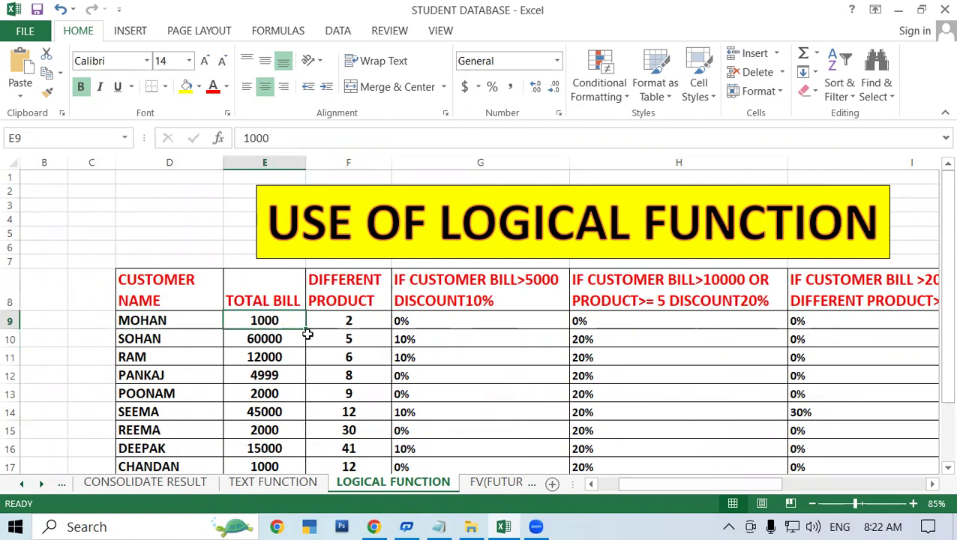
pyautogui.click(363, 318)
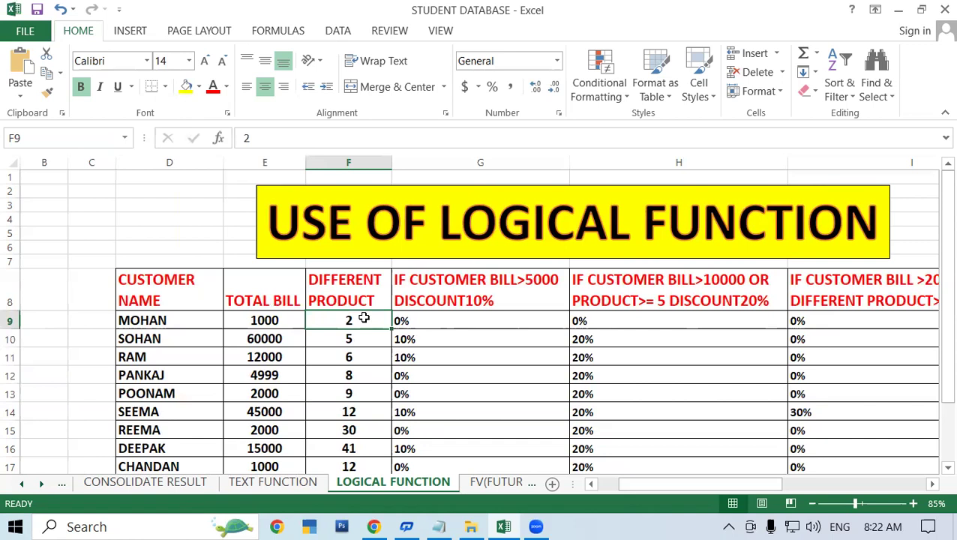
pyautogui.click(196, 336)
pyautogui.click(276, 335)
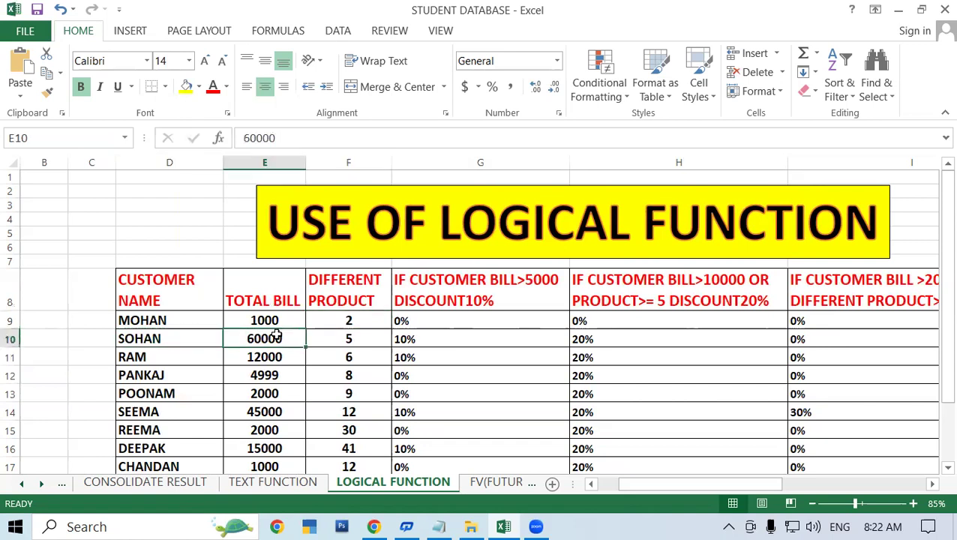
pyautogui.click(340, 341)
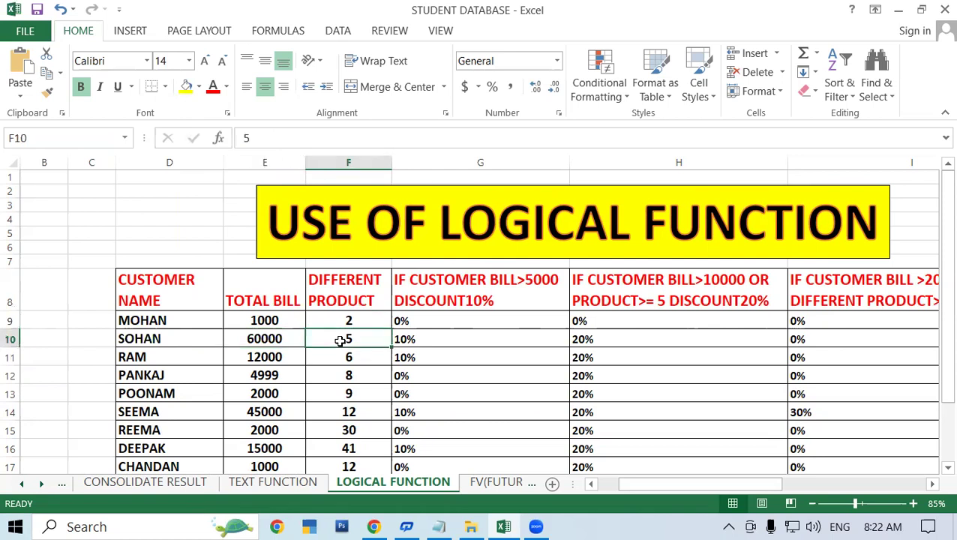
pyautogui.click(178, 353)
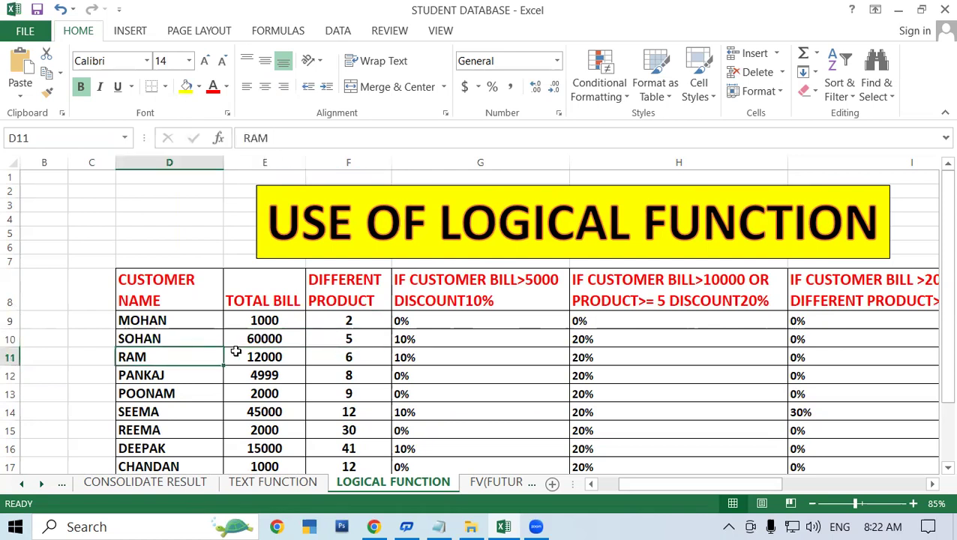
pyautogui.click(266, 357)
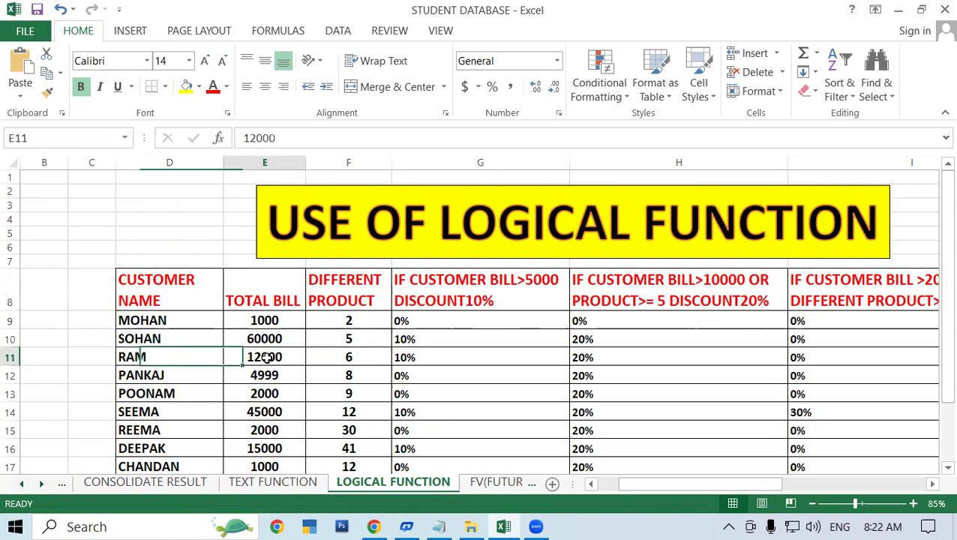
pyautogui.click(377, 363)
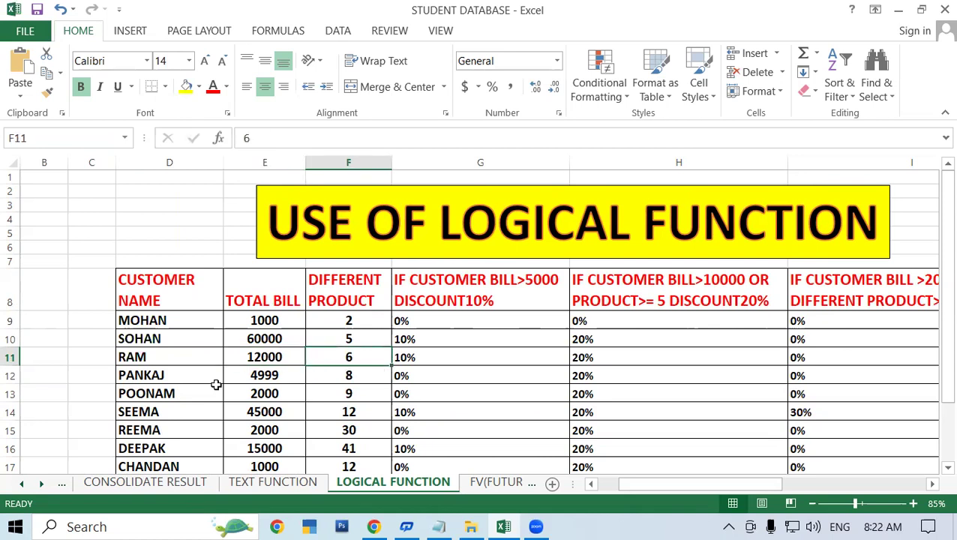
pyautogui.click(165, 375)
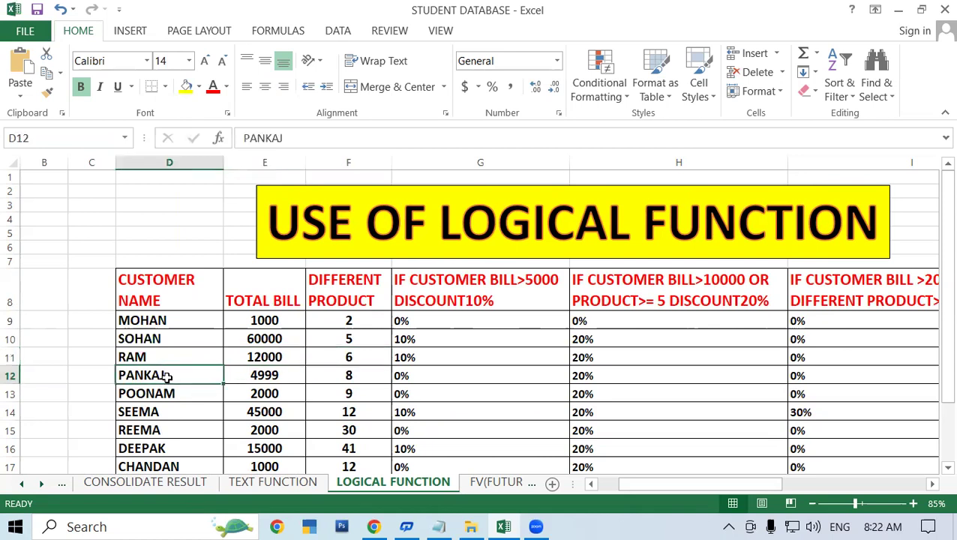
pyautogui.click(276, 377)
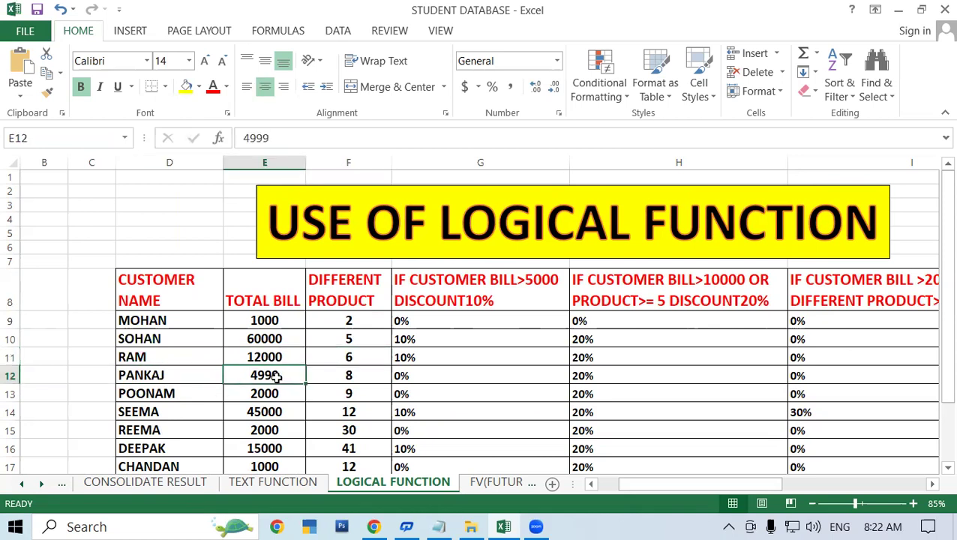
pyautogui.click(349, 376)
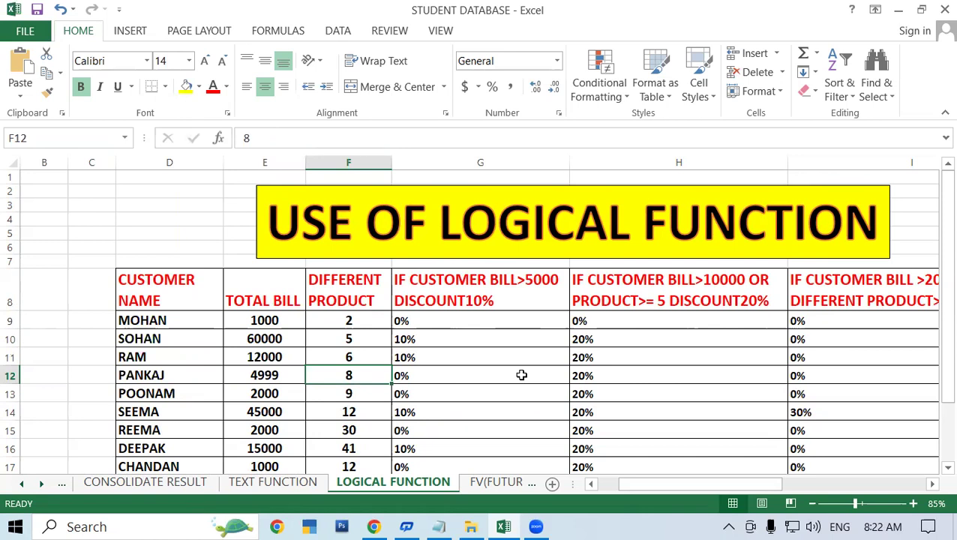
pyautogui.click(733, 455)
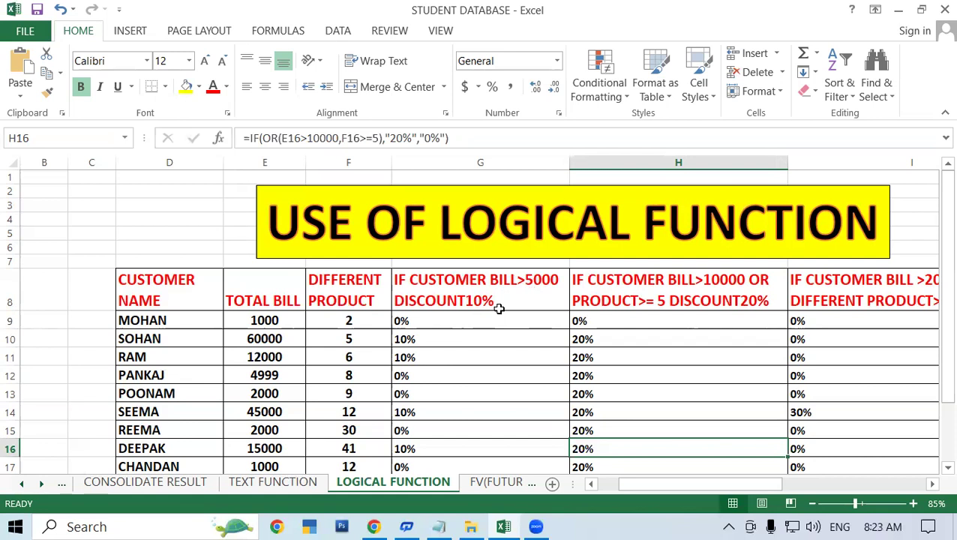
pyautogui.click(483, 377)
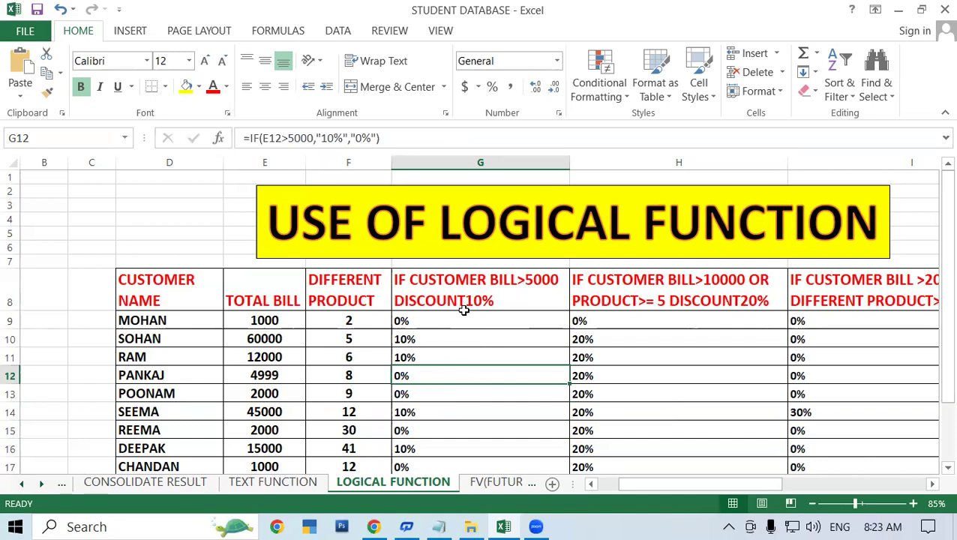
pyautogui.click(255, 322)
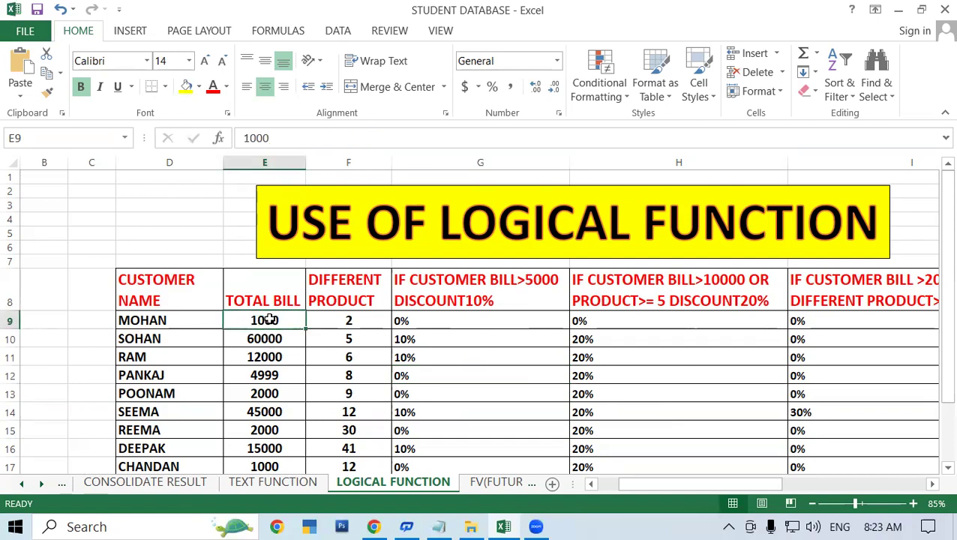
pyautogui.click(332, 320)
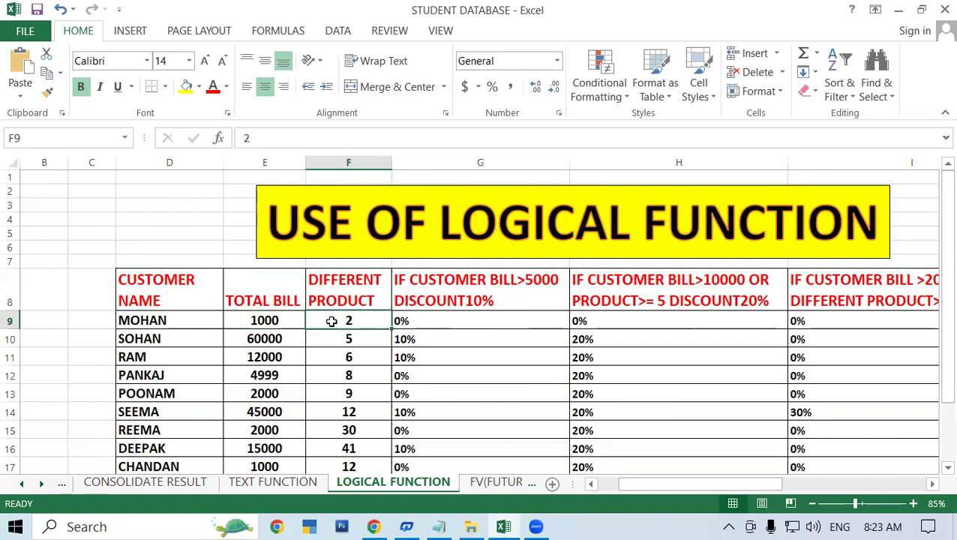
pyautogui.click(442, 319)
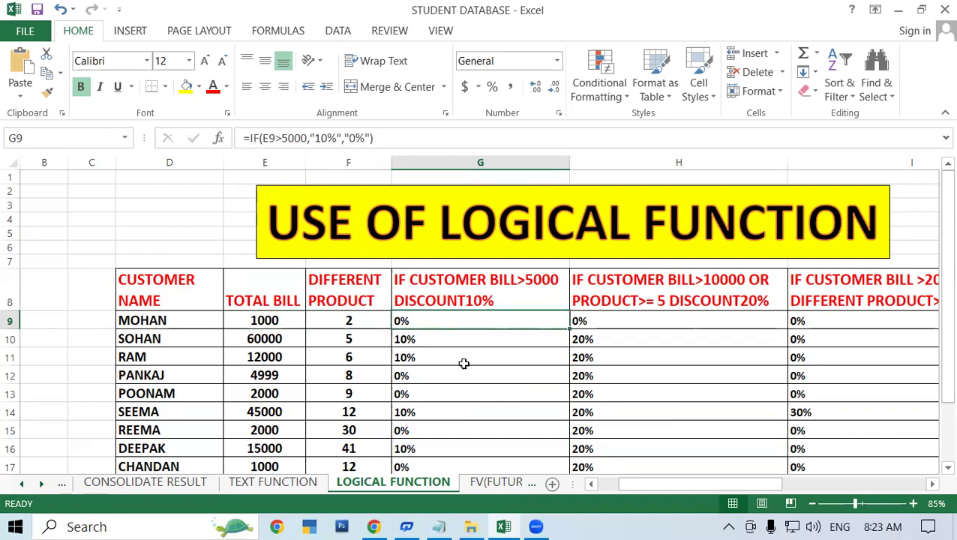
pyautogui.click(286, 334)
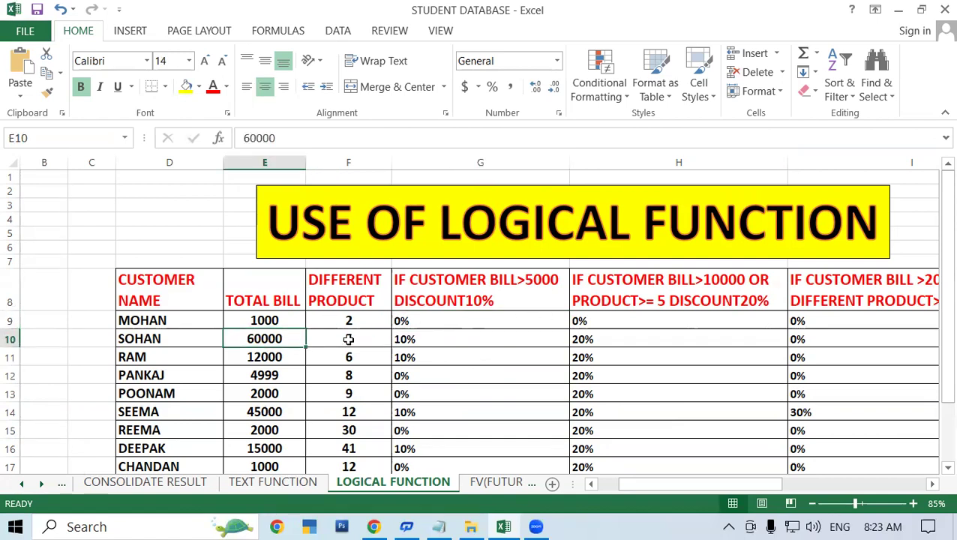
pyautogui.click(405, 338)
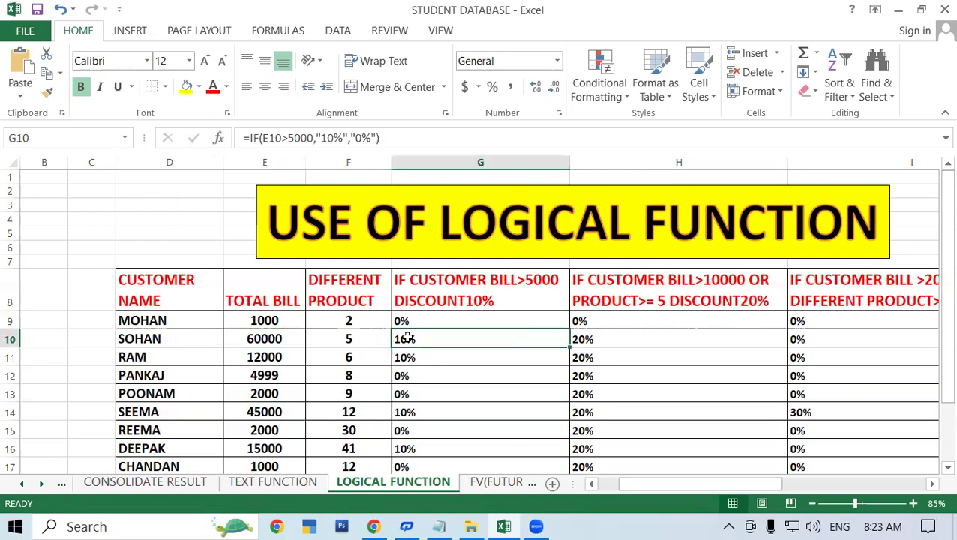
pyautogui.click(471, 410)
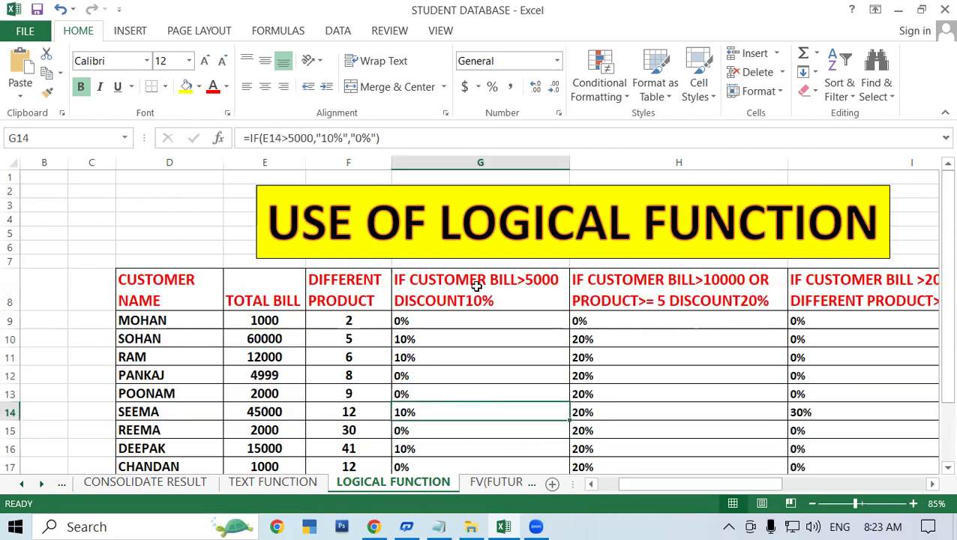
pyautogui.click(476, 285)
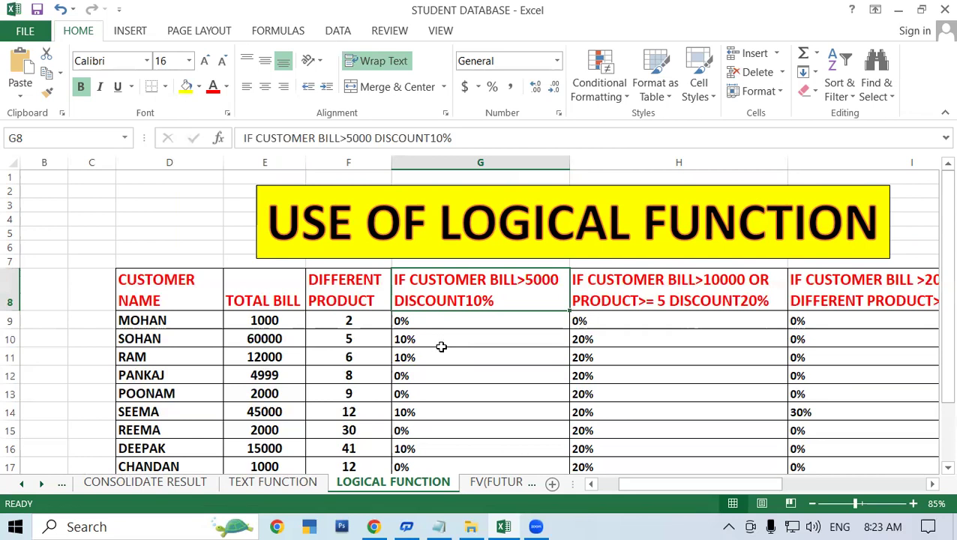
pyautogui.moveTo(463, 318); pyautogui.dragTo(888, 498)
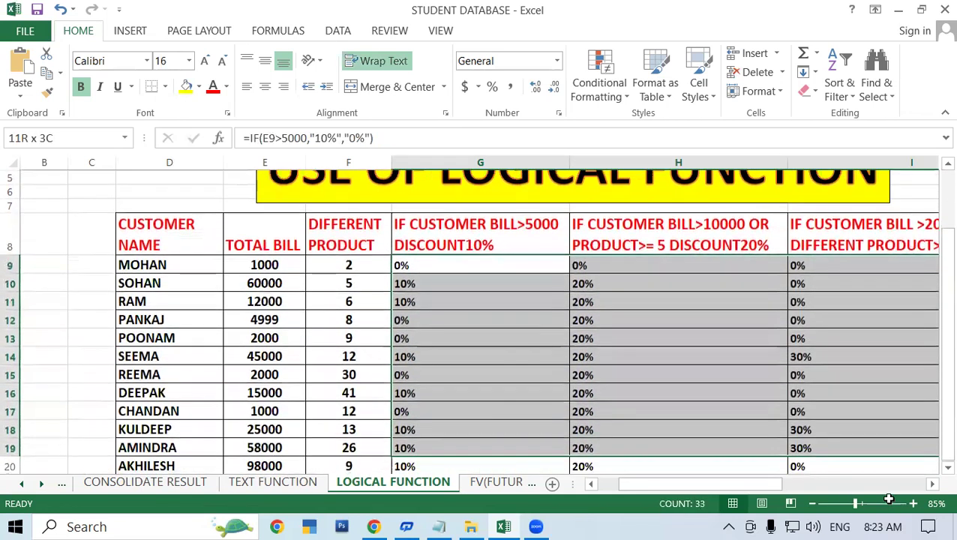
pyautogui.click(713, 436)
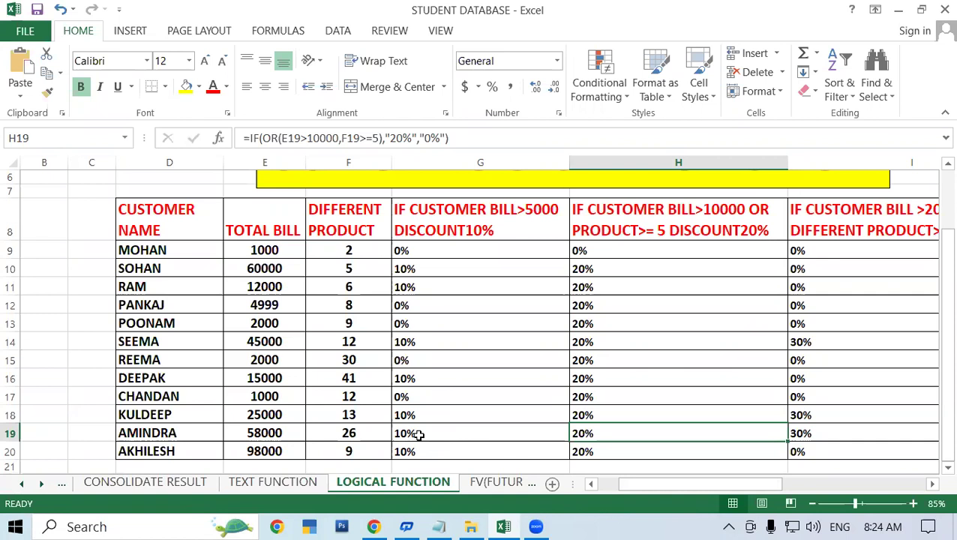
pyautogui.click(593, 272)
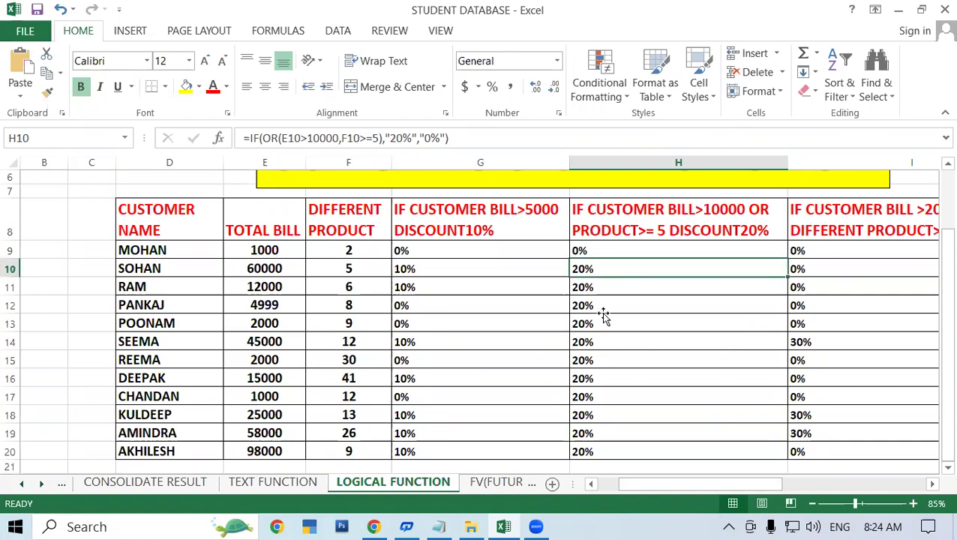
pyautogui.click(585, 305)
pyautogui.click(469, 328)
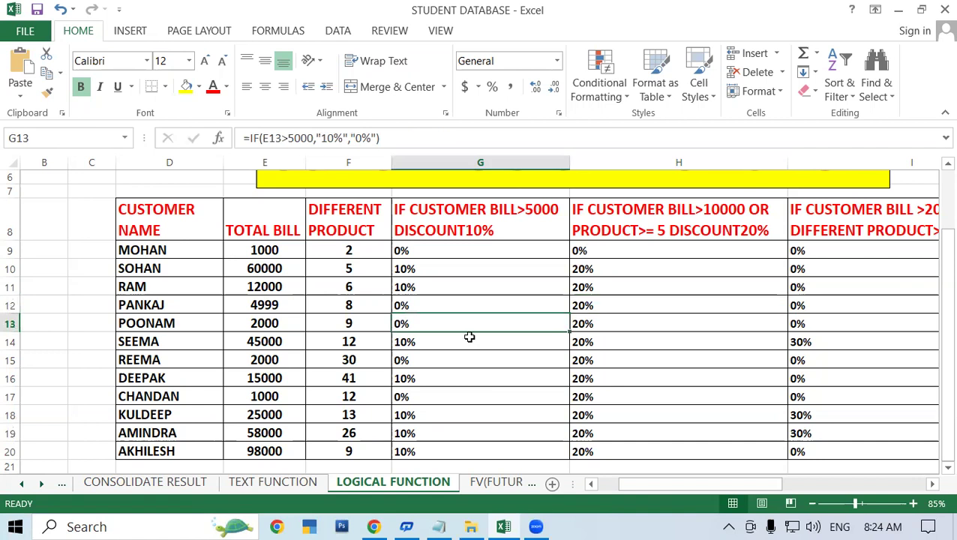
pyautogui.click(470, 337)
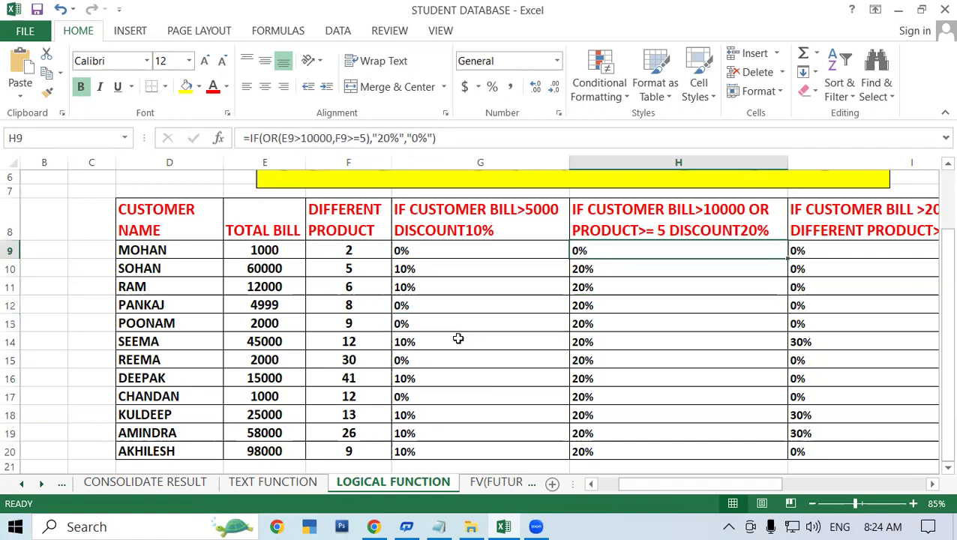
pyautogui.click(249, 247)
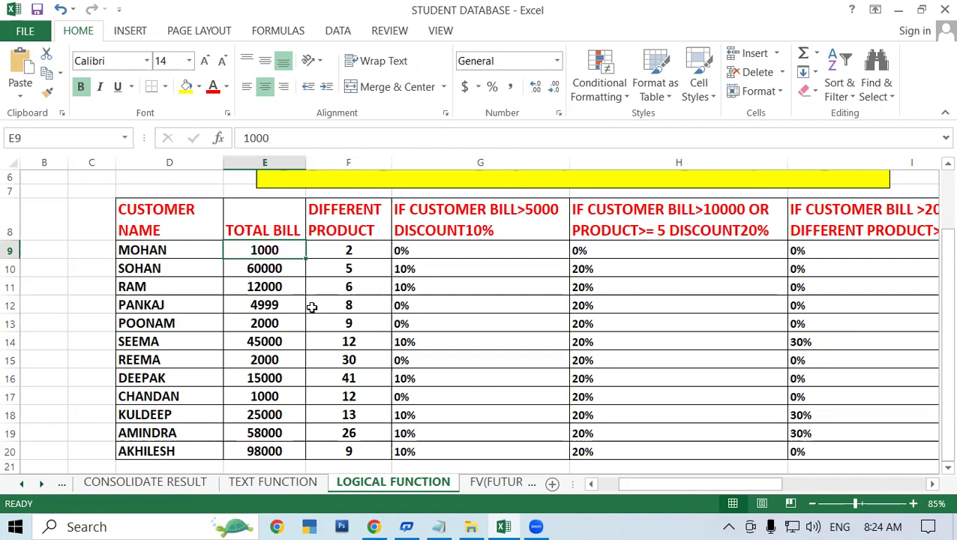
pyautogui.click(639, 243)
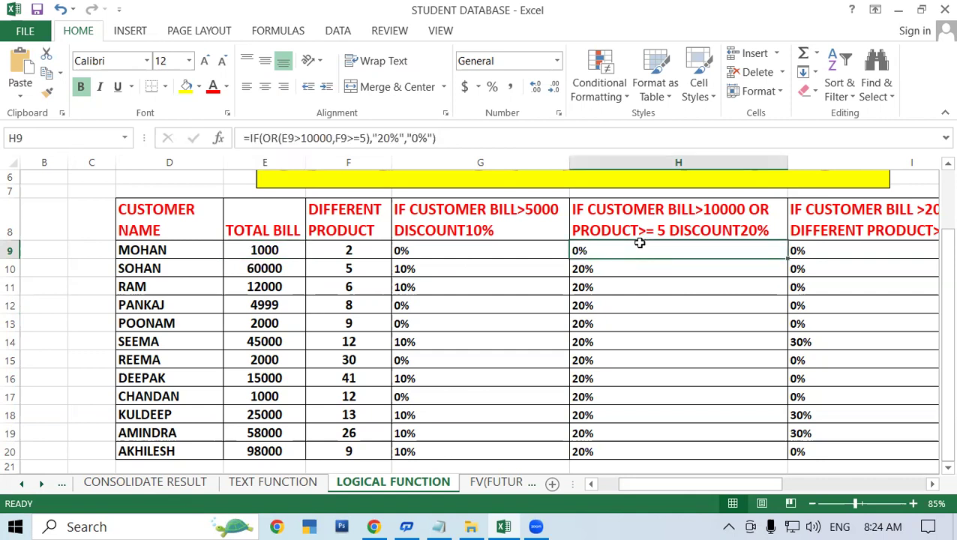
pyautogui.click(330, 244)
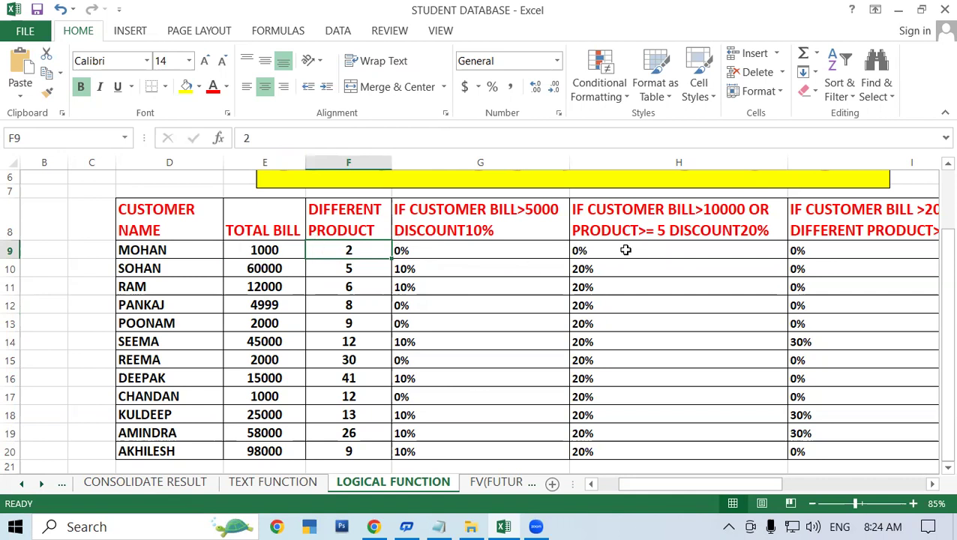
pyautogui.click(534, 320)
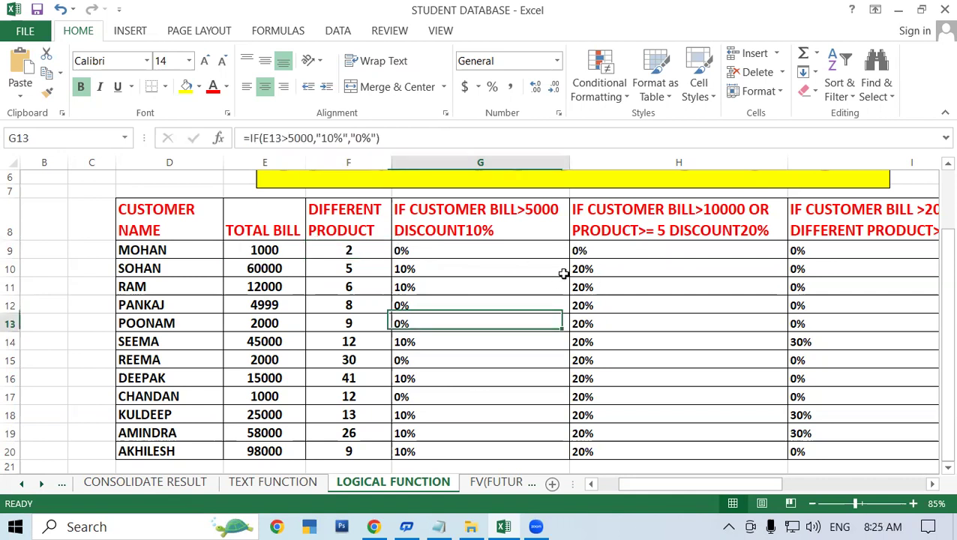
pyautogui.click(602, 267)
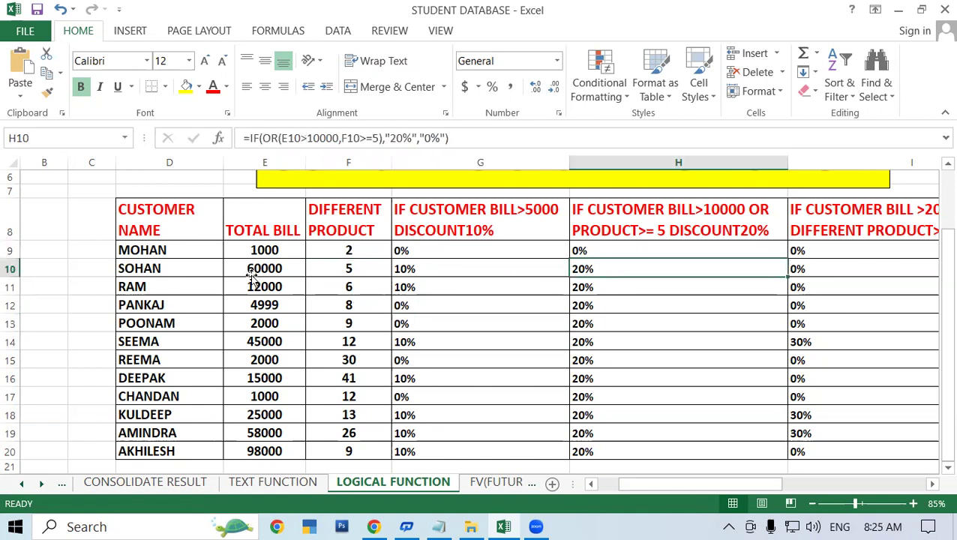
pyautogui.click(253, 278)
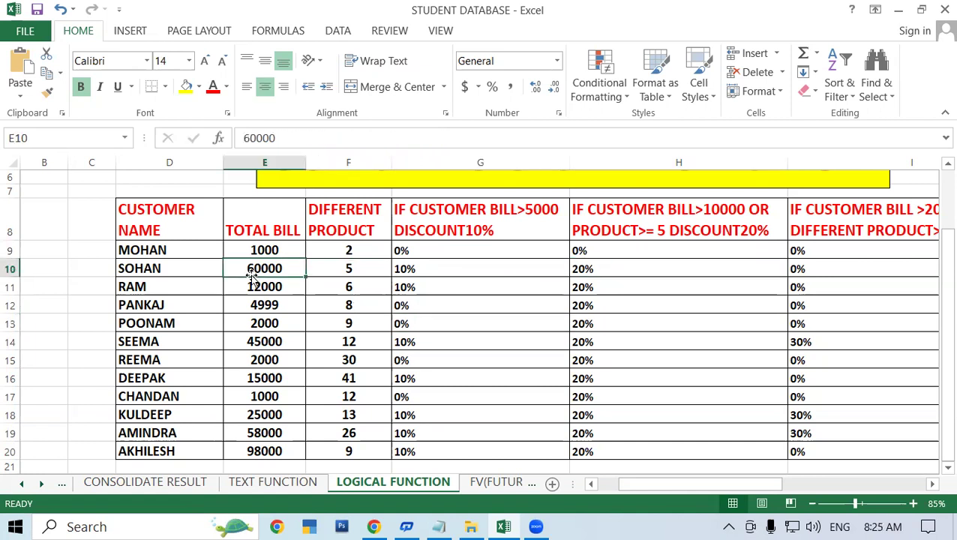
pyautogui.click(346, 269)
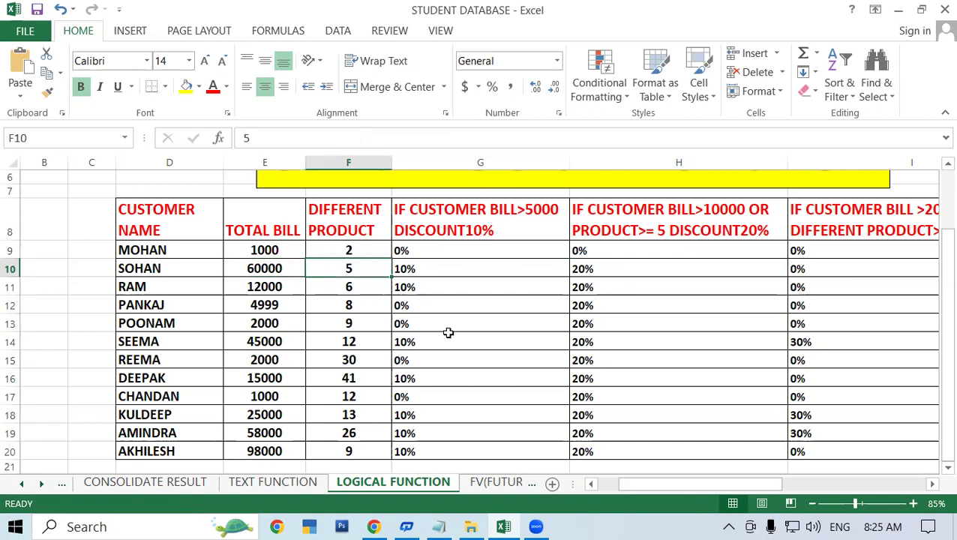
pyautogui.click(632, 271)
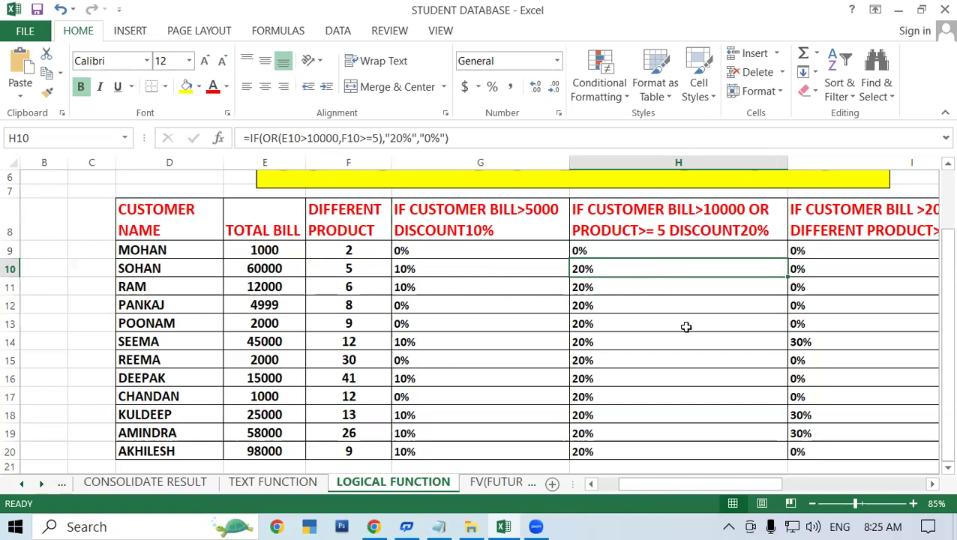
pyautogui.click(225, 305)
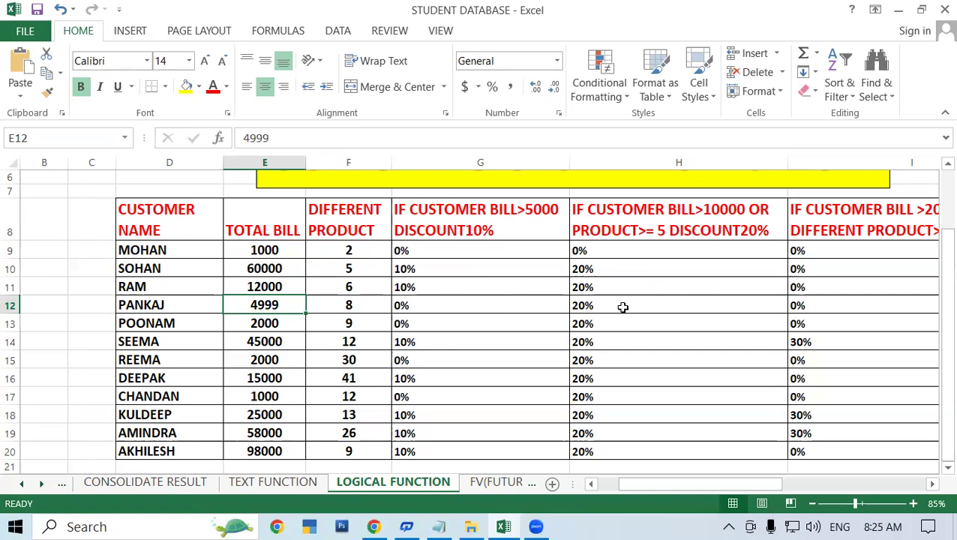
pyautogui.click(932, 483)
pyautogui.click(932, 483)
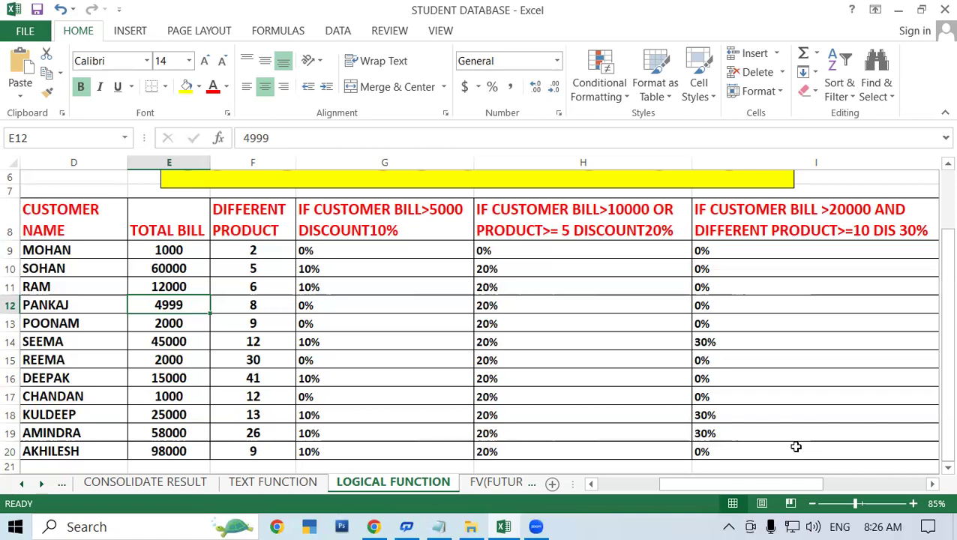
pyautogui.click(721, 255)
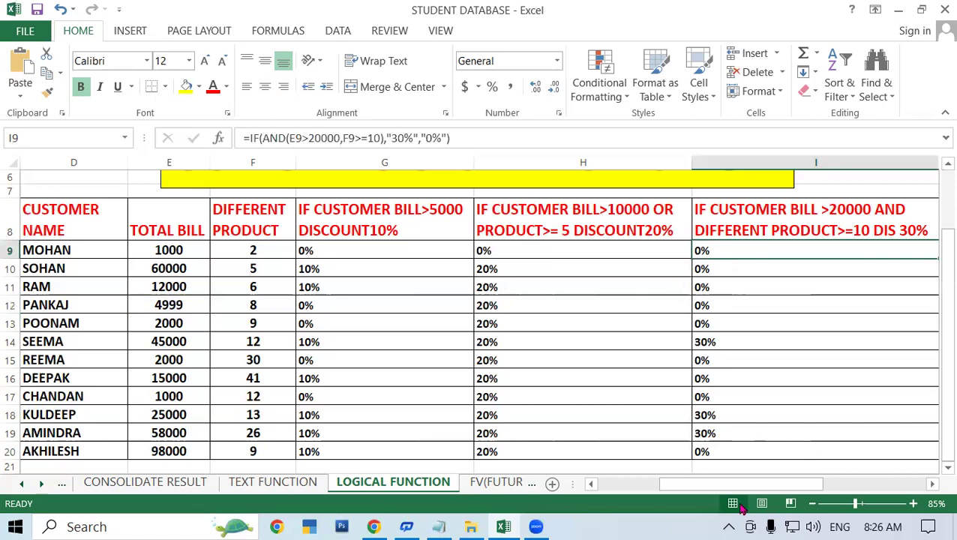
pyautogui.click(590, 484)
pyautogui.click(870, 397)
pyautogui.click(824, 232)
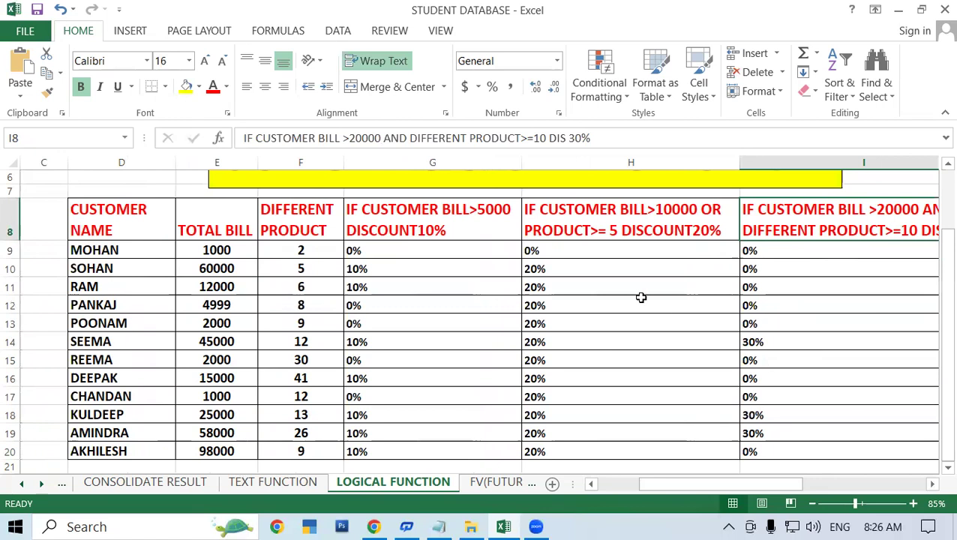
pyautogui.click(606, 261)
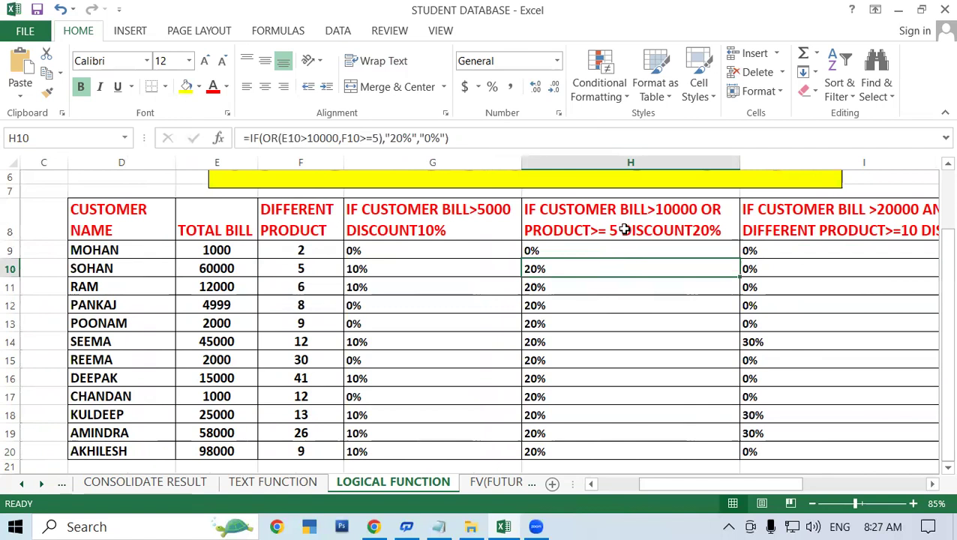
pyautogui.click(788, 252)
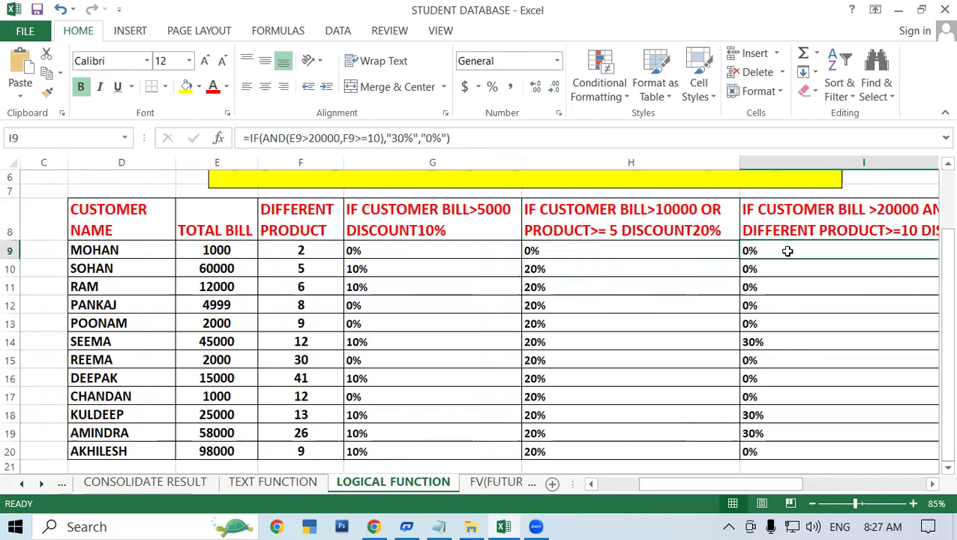
pyautogui.click(235, 247)
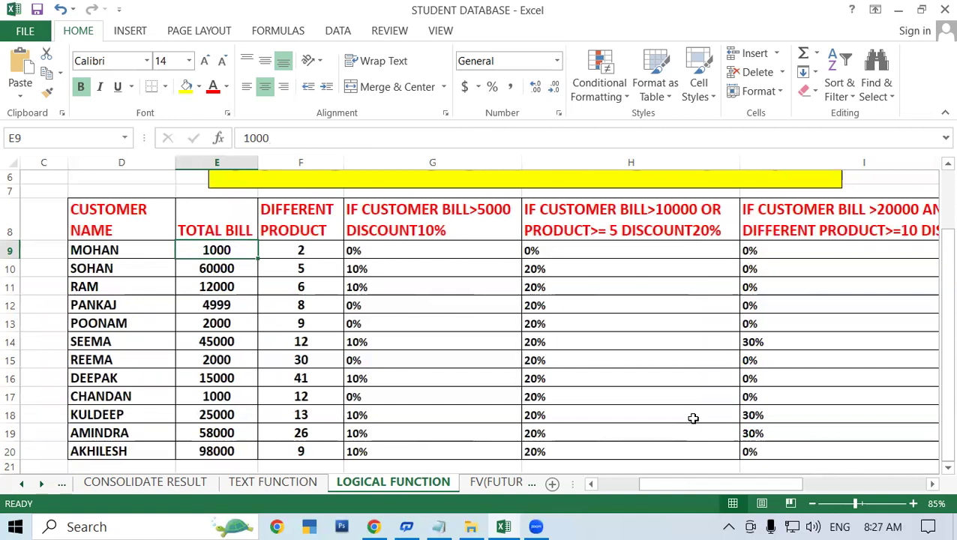
pyautogui.click(280, 248)
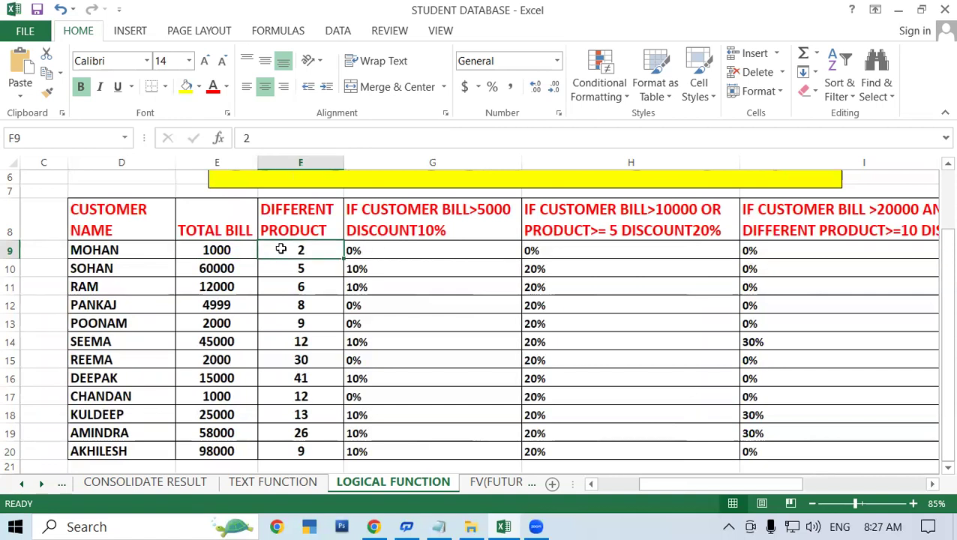
pyautogui.click(764, 252)
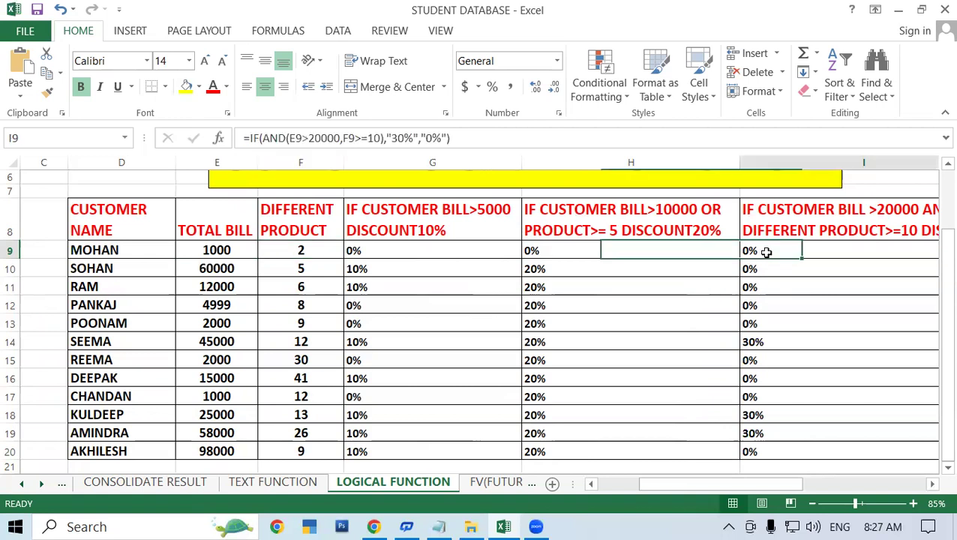
pyautogui.click(766, 341)
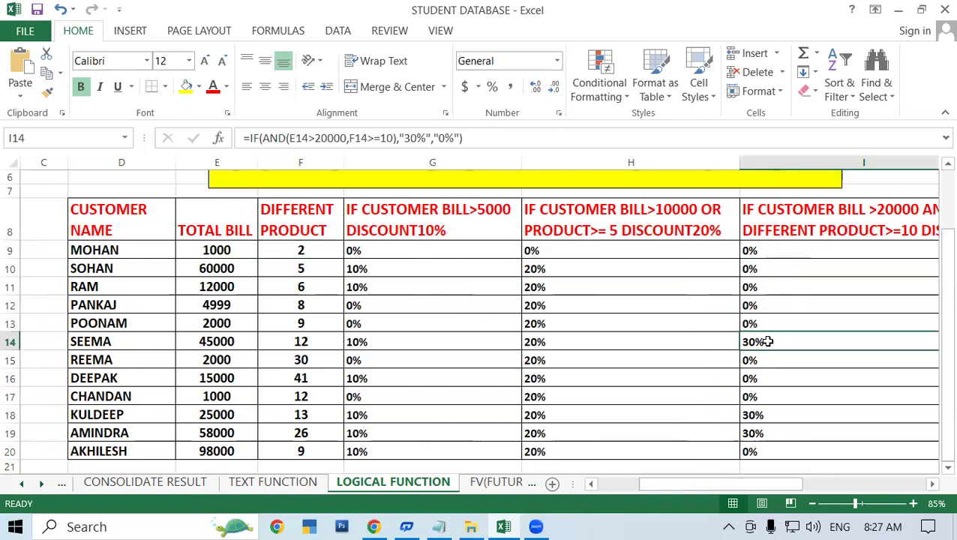
pyautogui.click(220, 344)
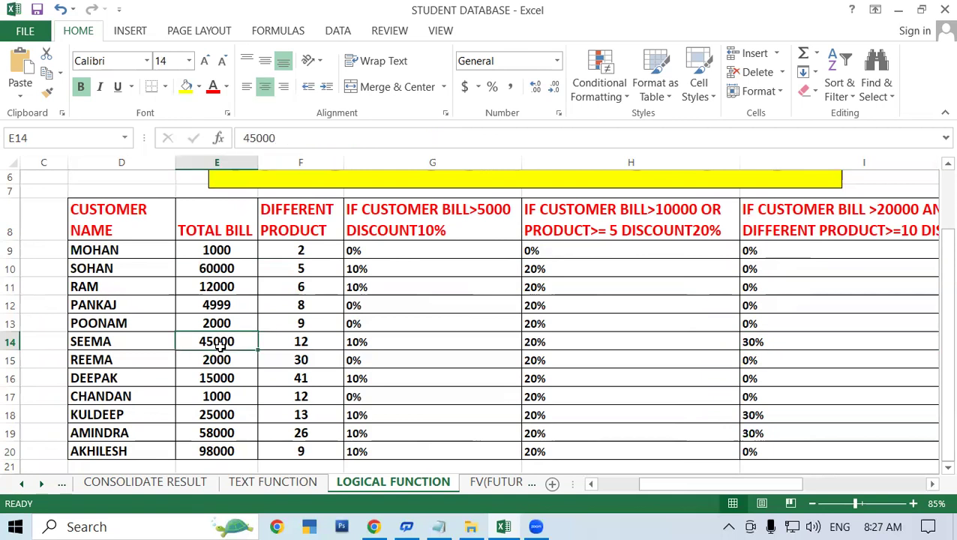
pyautogui.click(279, 347)
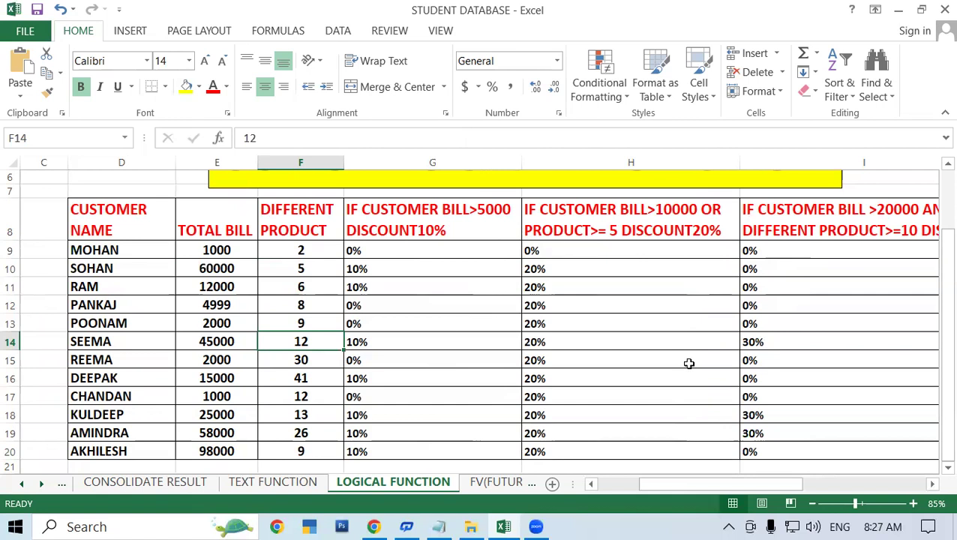
# Step: Clear the discount results in G9:I20 and select G9 for the first formula
pyautogui.moveTo(427, 250)
pyautogui.mouseDown()
pyautogui.moveTo(873, 494)
pyautogui.moveTo(596, 272)
pyautogui.mouseUp()
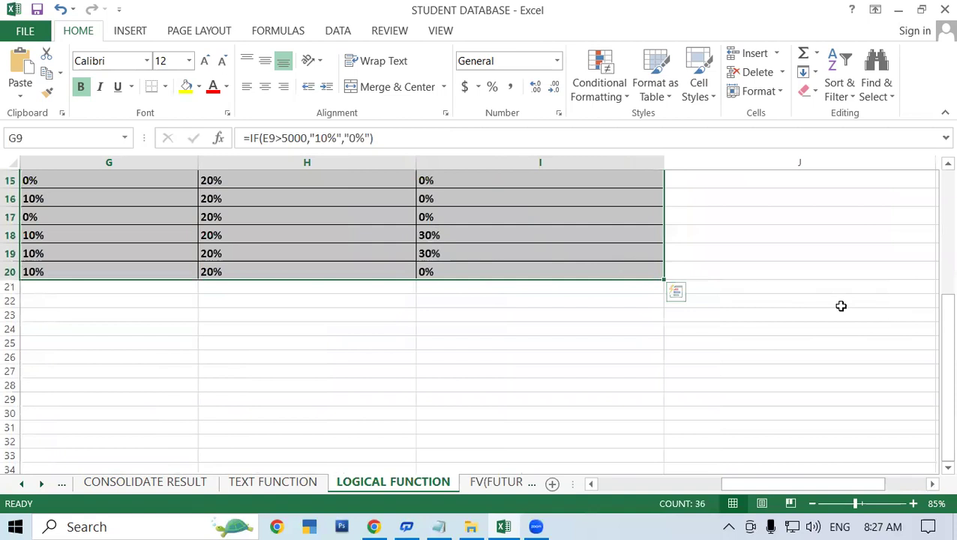
pyautogui.press('Delete')
pyautogui.scroll(5, 840, 305)
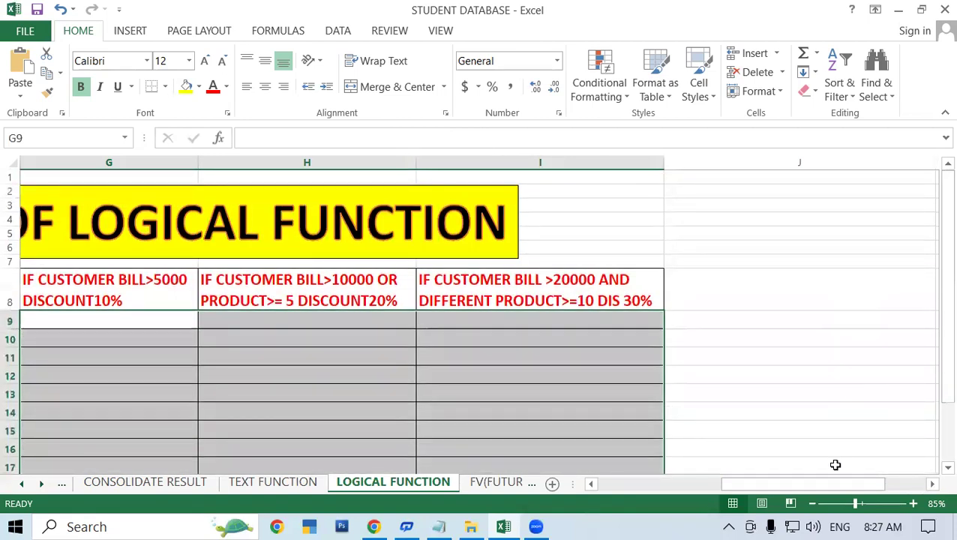
pyautogui.moveTo(753, 484); pyautogui.dragTo(668, 487)
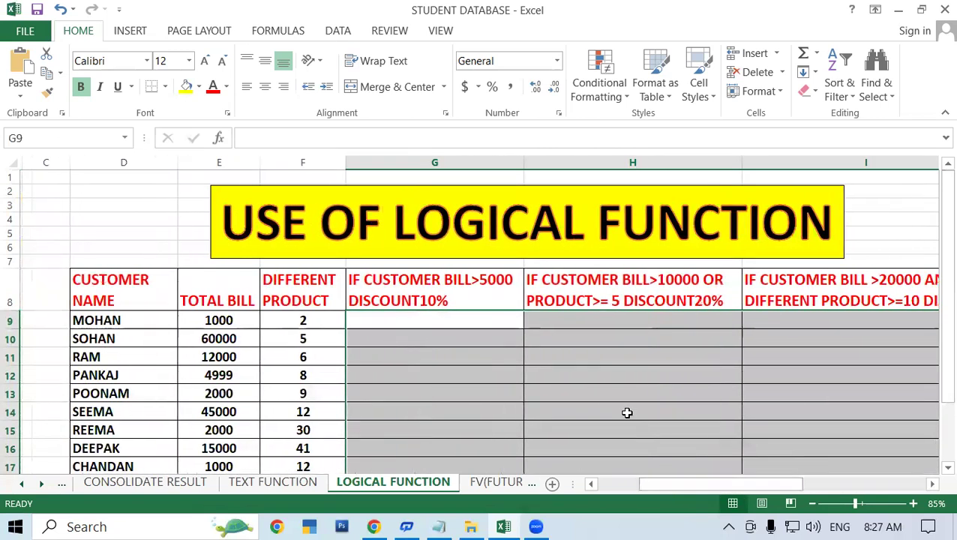
pyautogui.click(626, 412)
pyautogui.click(476, 322)
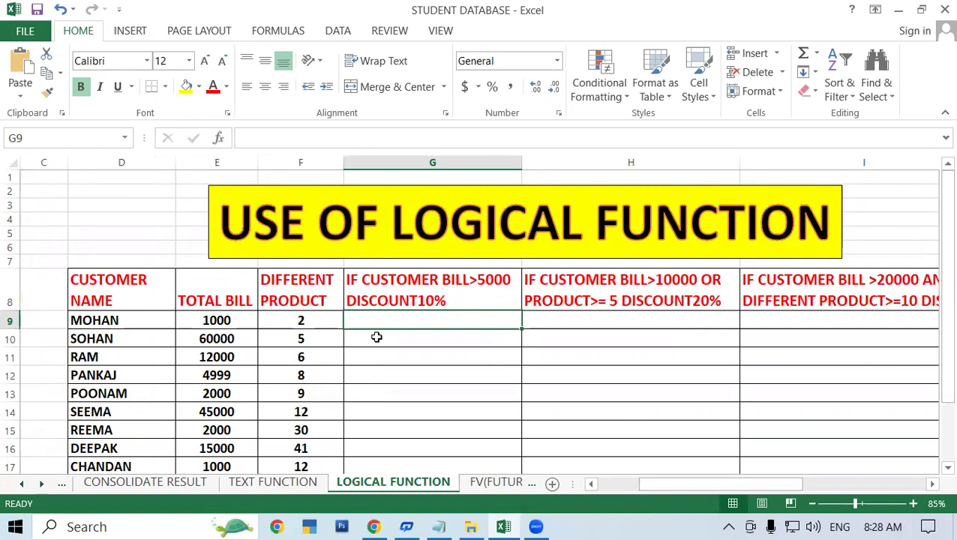
# Step: Enter =IF(E9>5000,"10%","0%") in G9, giving 0% for the 1000 bill
pyautogui.write('=')
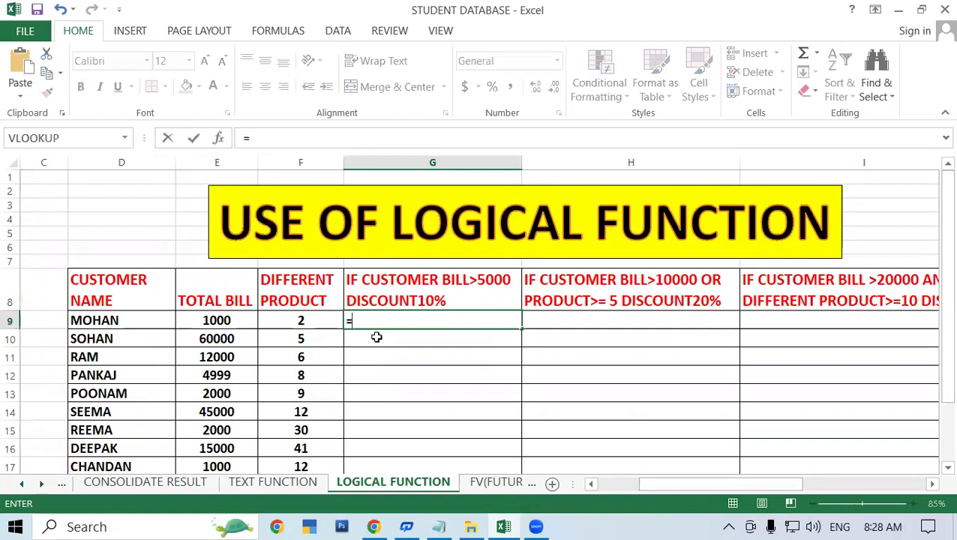
pyautogui.write('IF')
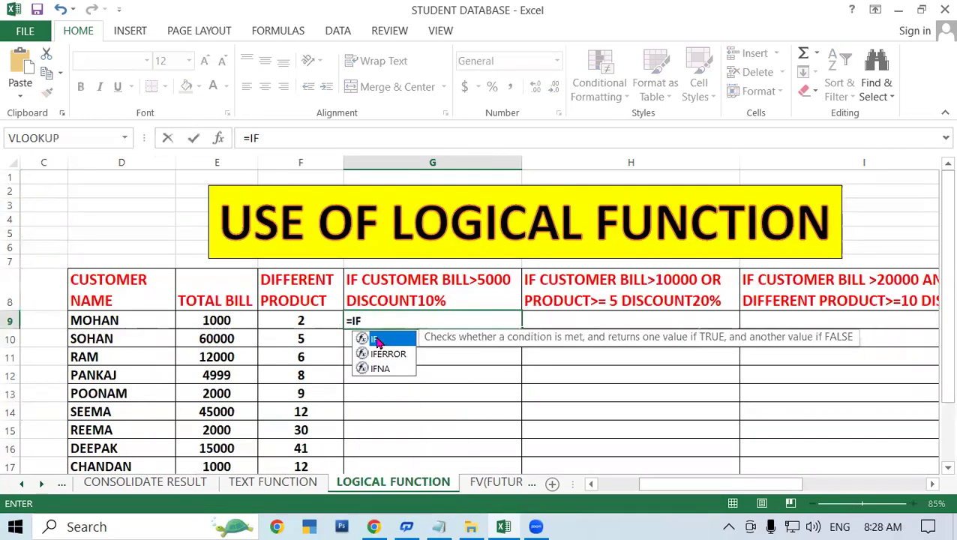
pyautogui.doubleClick(379, 341)
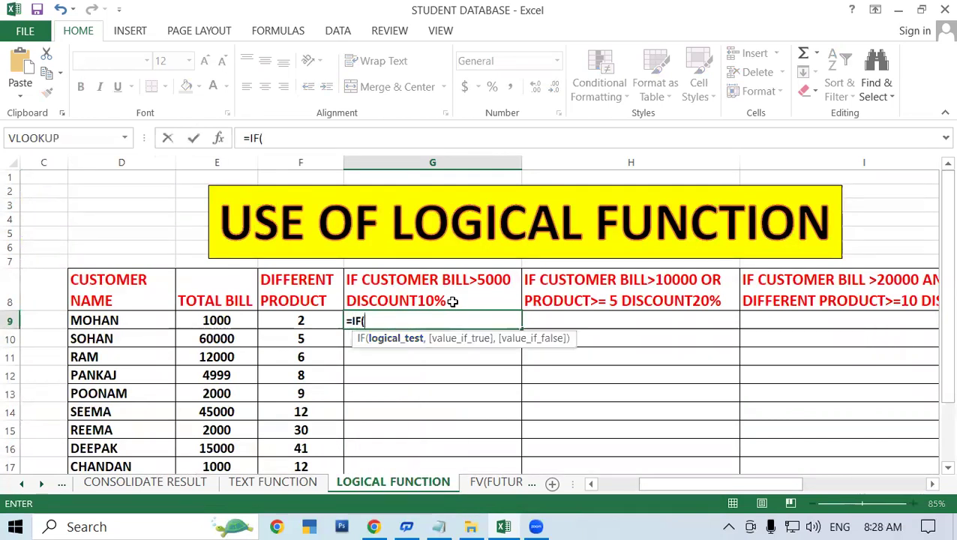
pyautogui.click(230, 319)
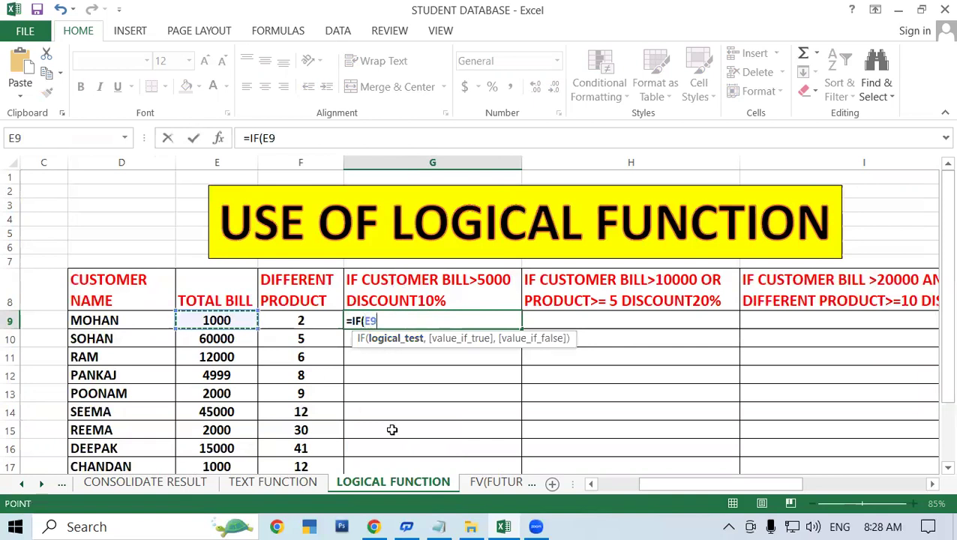
pyautogui.write('>')
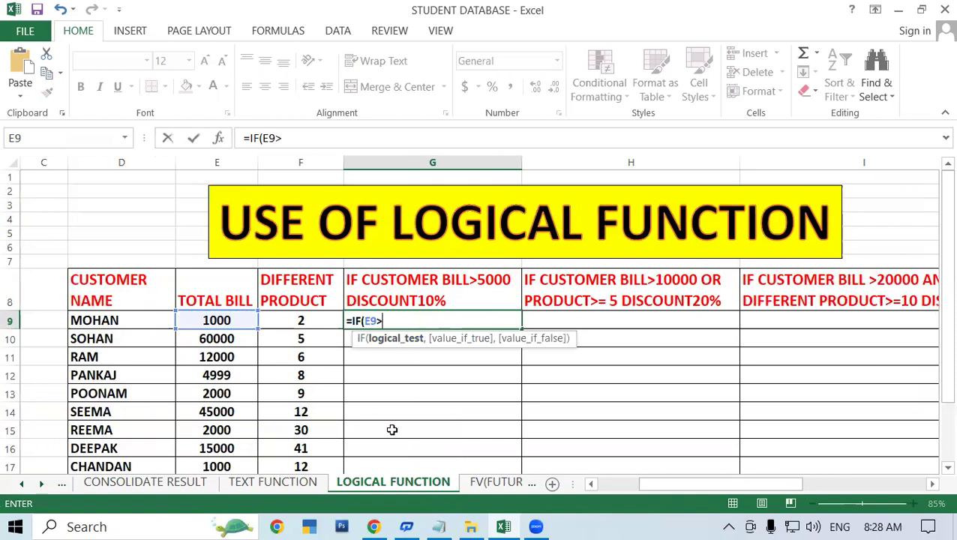
pyautogui.write('5000')
pyautogui.write(',"')
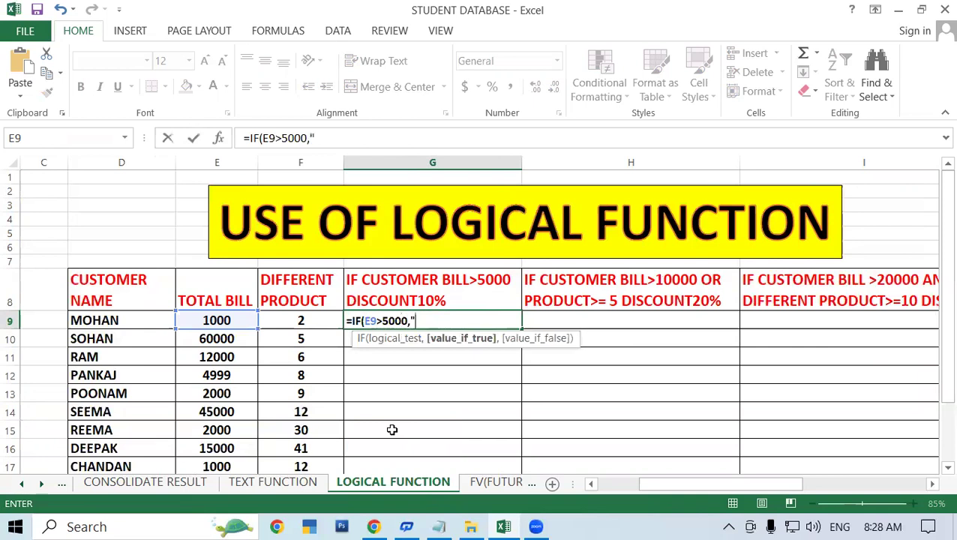
pyautogui.write('10%')
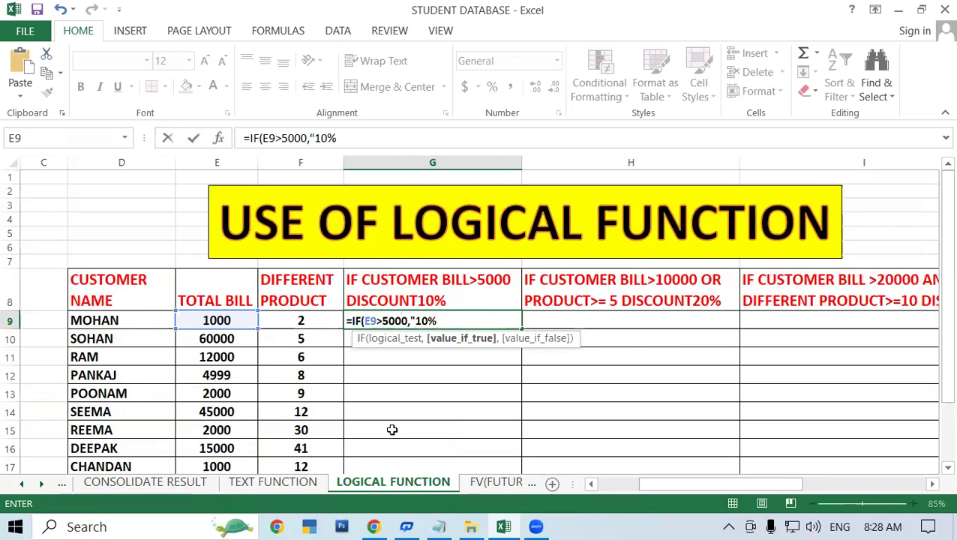
pyautogui.write('"')
pyautogui.write(',')
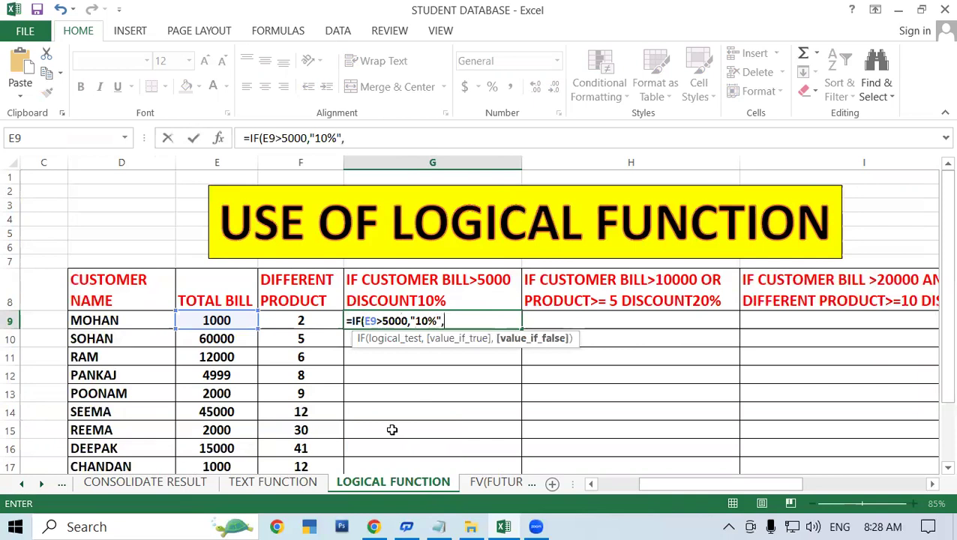
pyautogui.write('"')
pyautogui.write('0')
pyautogui.write('%"')
pyautogui.write(')')
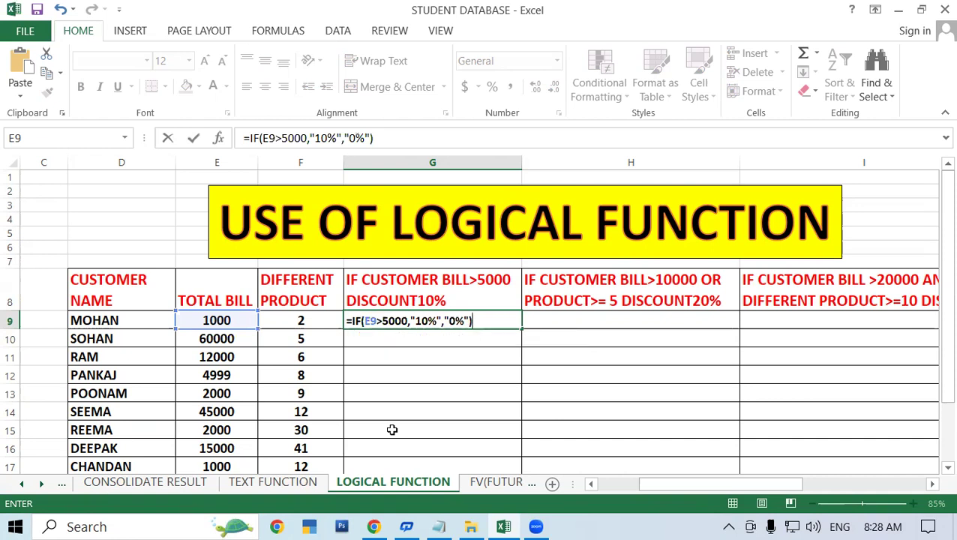
pyautogui.press('Return')
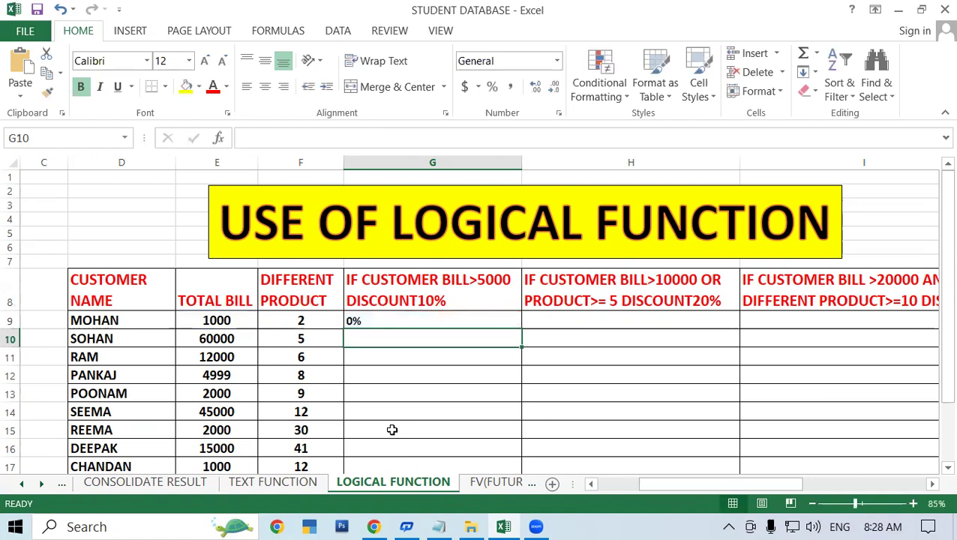
# Step: Check the G9 formula against the first customers' total bills in E9 and E10
pyautogui.click(451, 320)
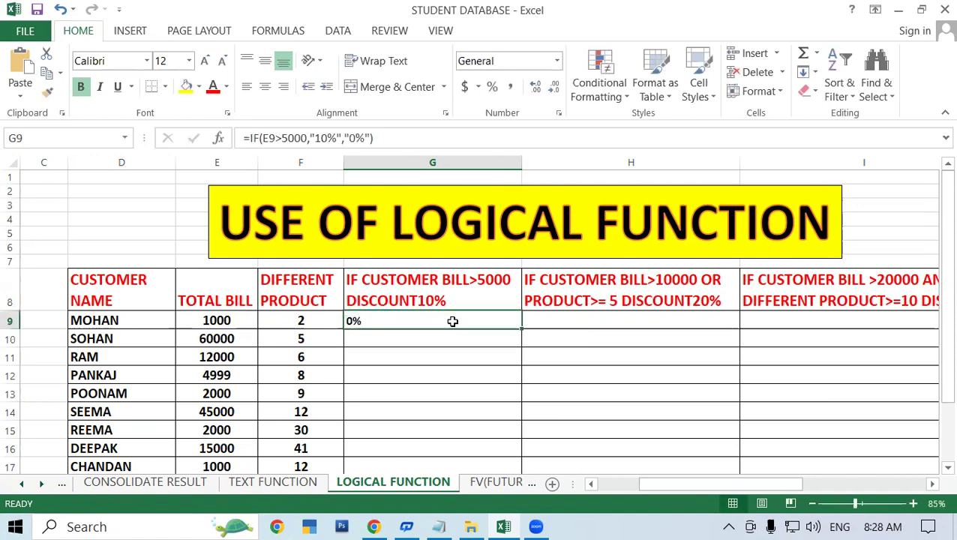
pyautogui.click(217, 321)
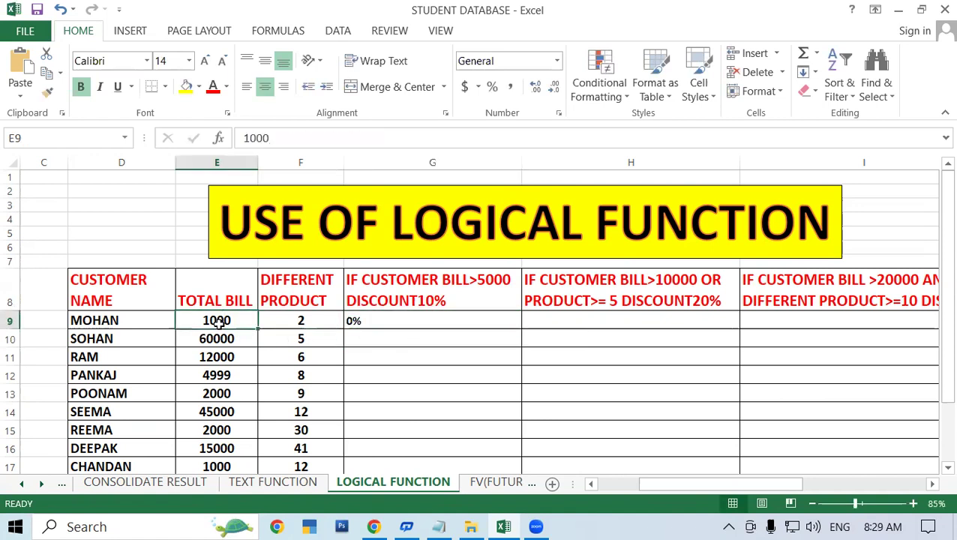
pyautogui.click(223, 341)
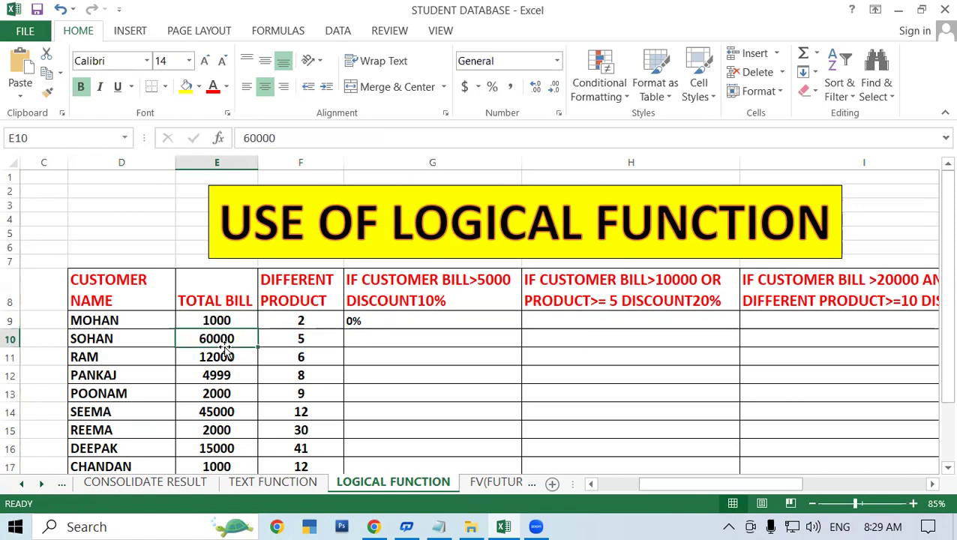
pyautogui.click(323, 374)
pyautogui.click(237, 339)
# Step: Fill the G9 IF formula down column G and verify it against the 4999 bill in E12
pyautogui.click(367, 321)
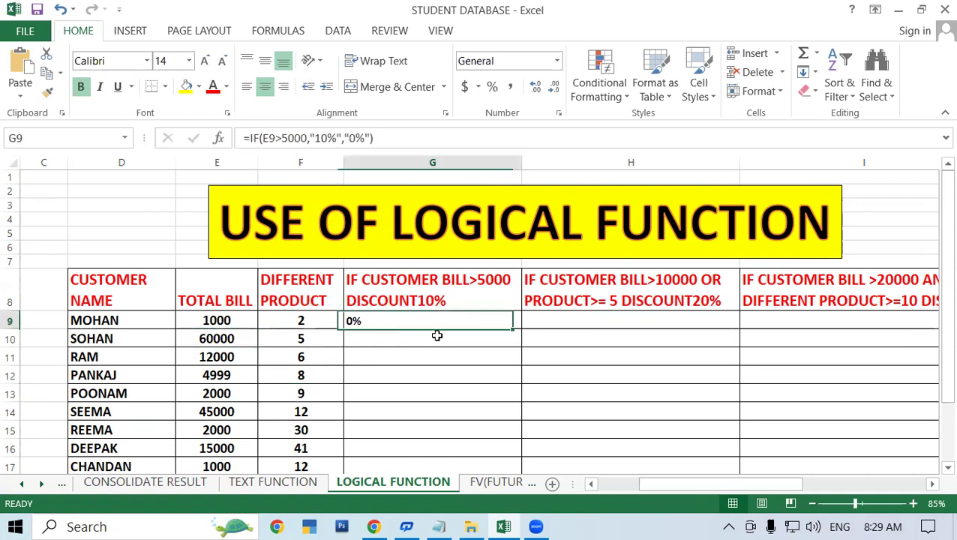
pyautogui.doubleClick(521, 329)
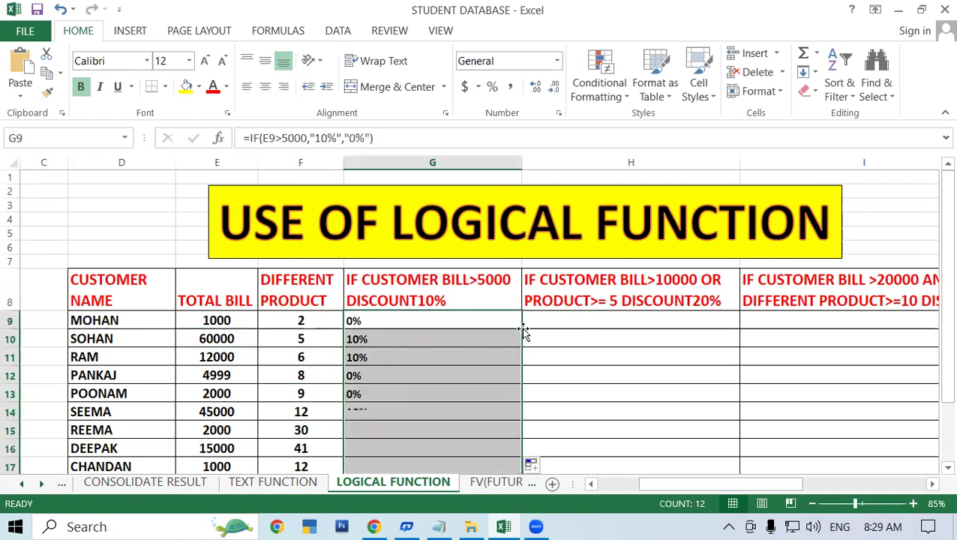
pyautogui.click(619, 354)
pyautogui.click(389, 372)
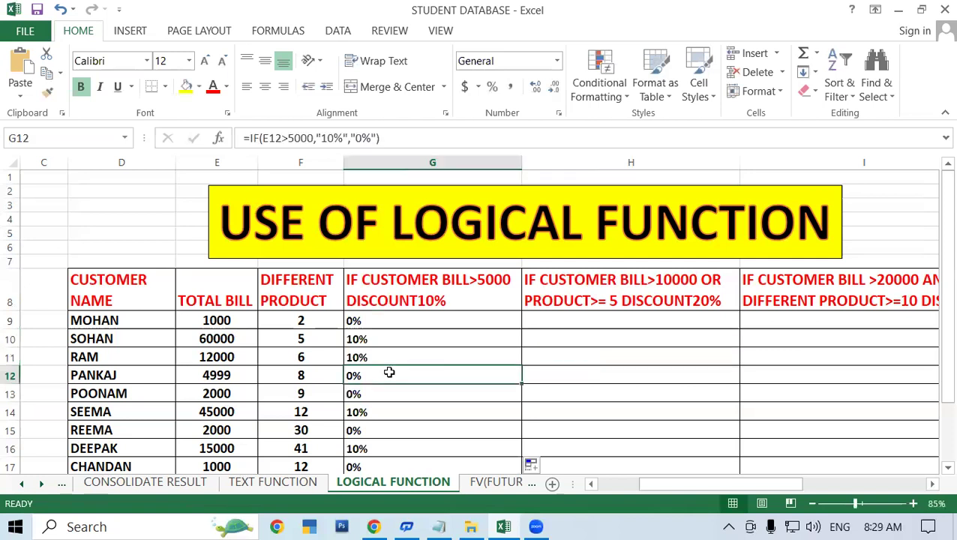
pyautogui.click(221, 375)
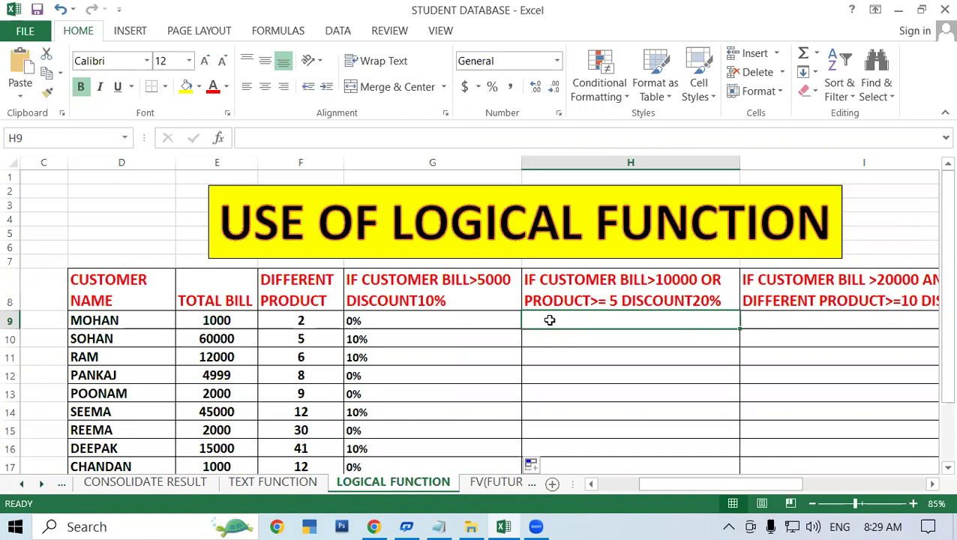
# Step: Begin H9's formula as =IF(OR(E9>10000, referencing the first customer's bill
pyautogui.write('=')
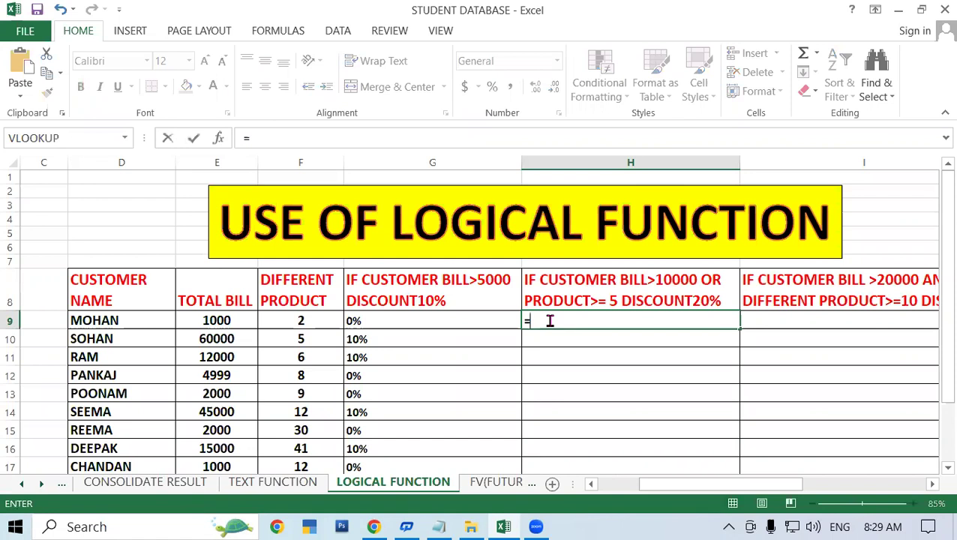
pyautogui.write('IF(')
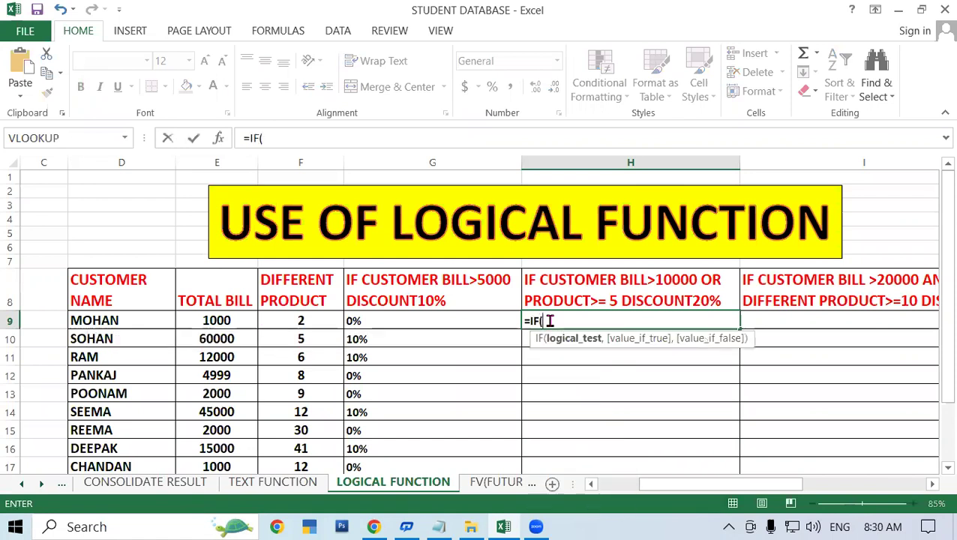
pyautogui.click(232, 322)
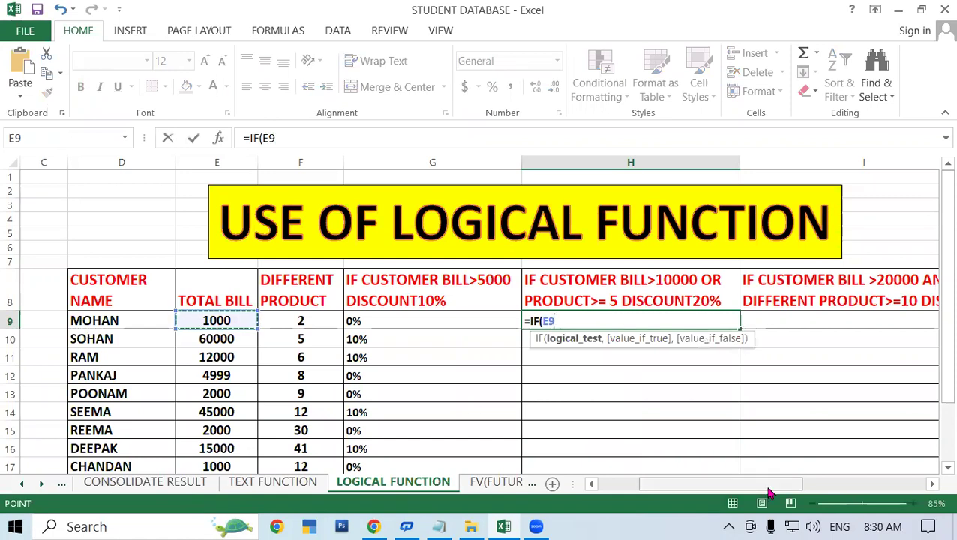
pyautogui.write('>10000')
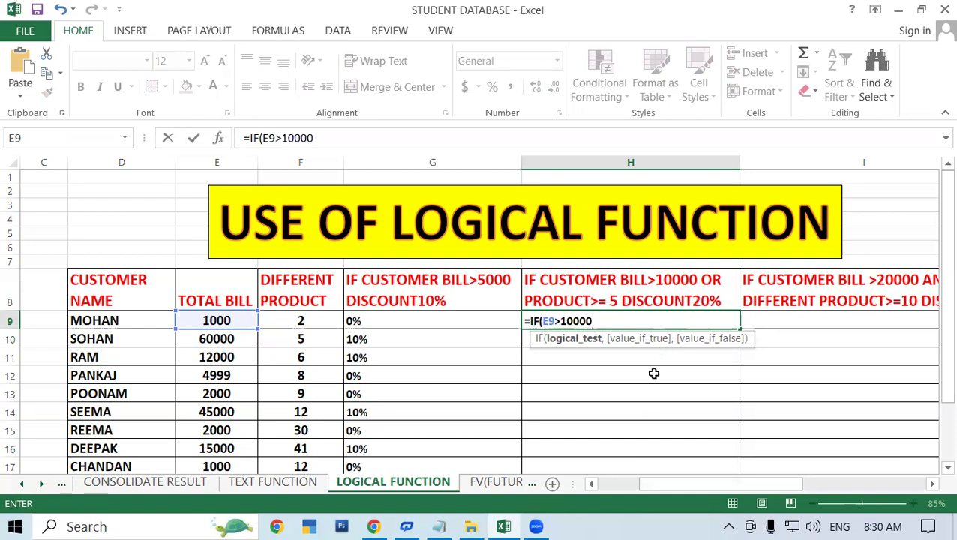
pyautogui.press('BackSpace')
pyautogui.press('BackSpace')
pyautogui.press('BackSpace')
pyautogui.press('BackSpace')
pyautogui.press('BackSpace')
pyautogui.press('BackSpace')
pyautogui.press('BackSpace')
pyautogui.press('BackSpace')
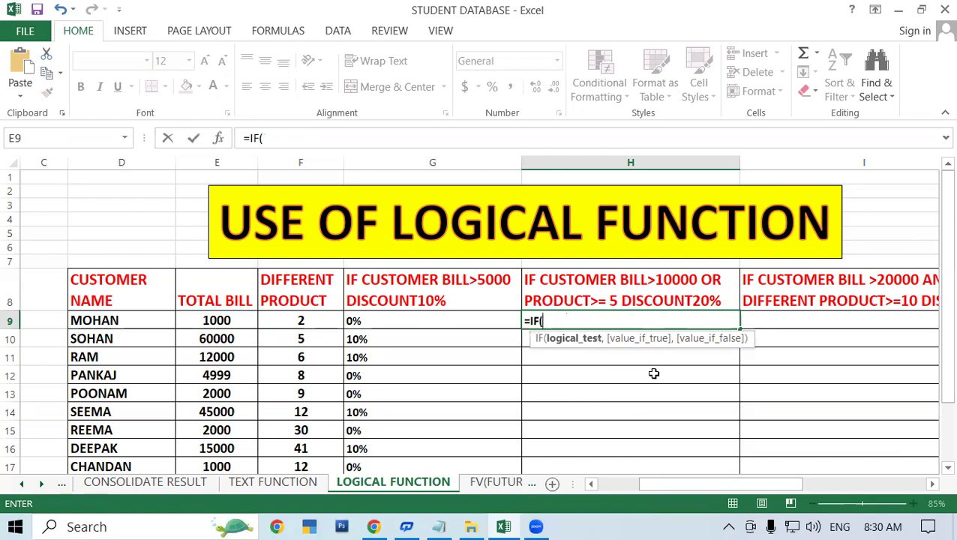
pyautogui.write('OR')
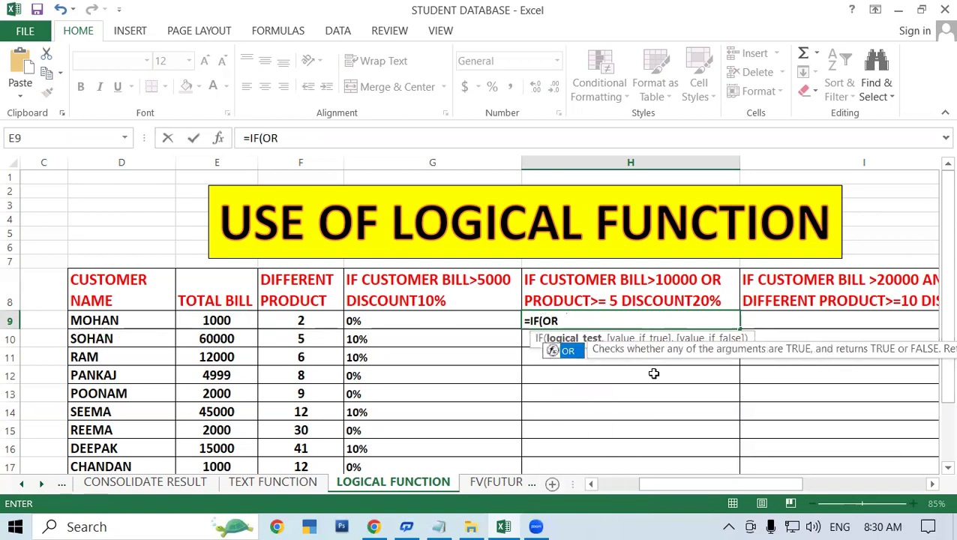
pyautogui.write('(')
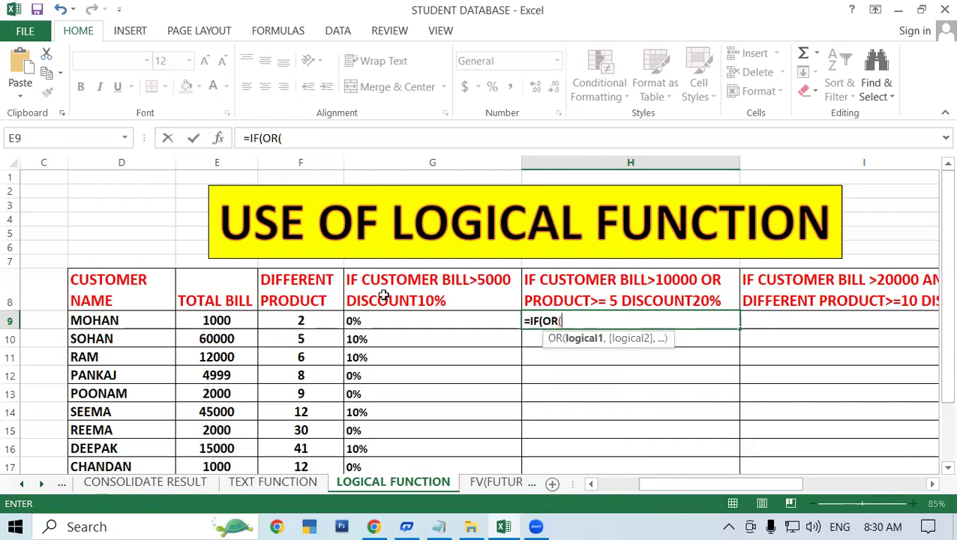
pyautogui.click(233, 316)
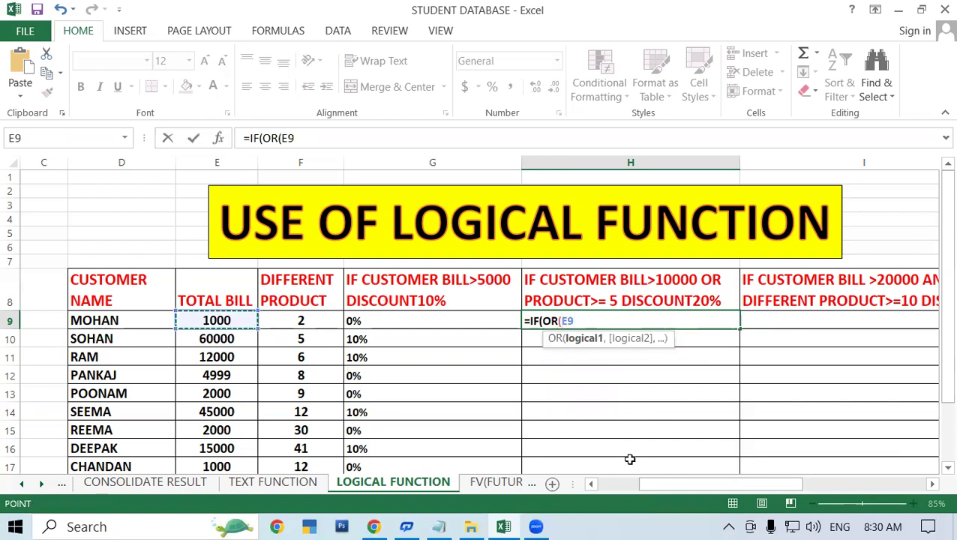
pyautogui.scroll(-3, 629, 459)
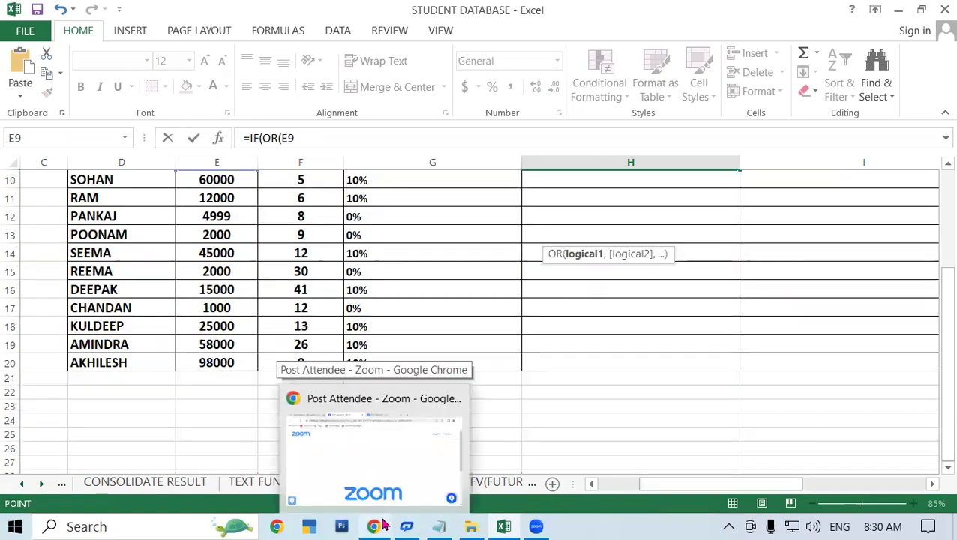
pyautogui.write('>1')
pyautogui.scroll(3, 675, 322)
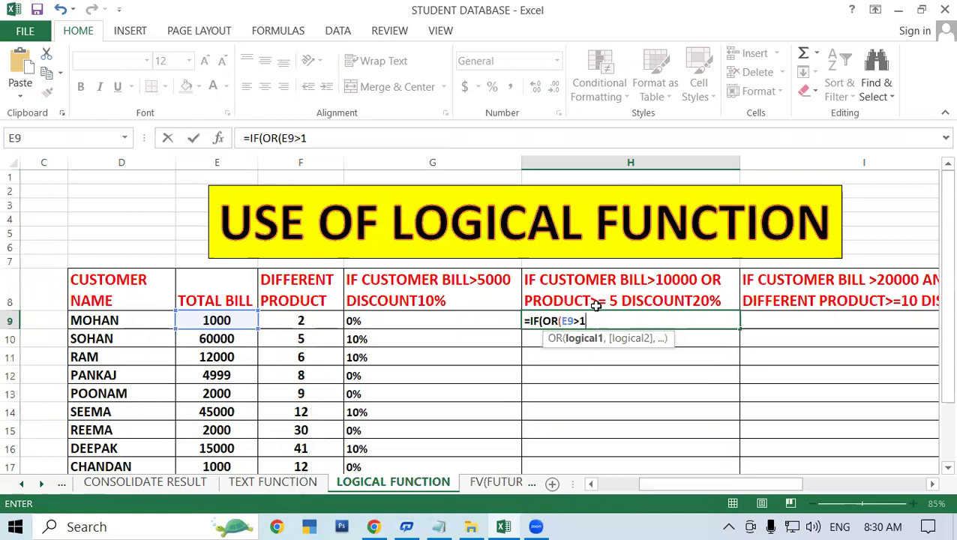
pyautogui.write('0000')
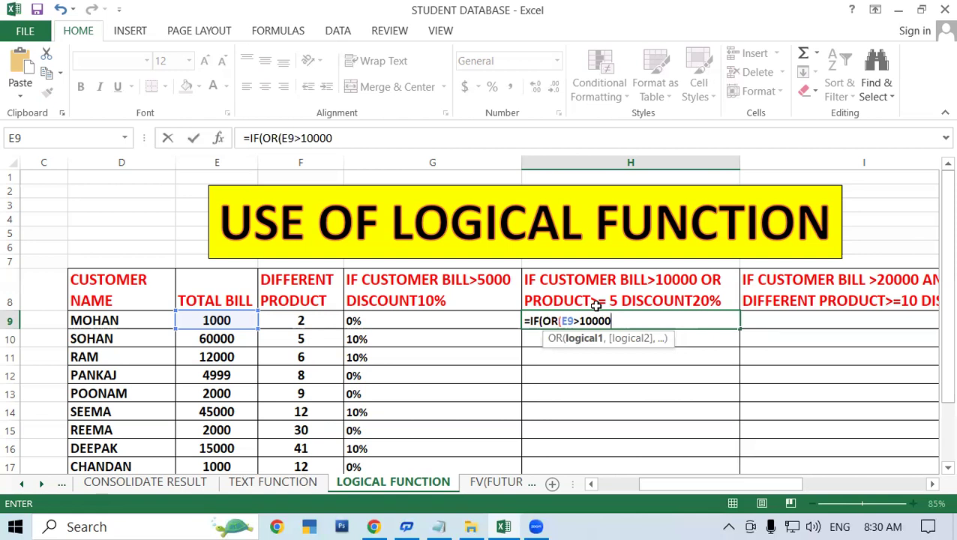
pyautogui.write(',')
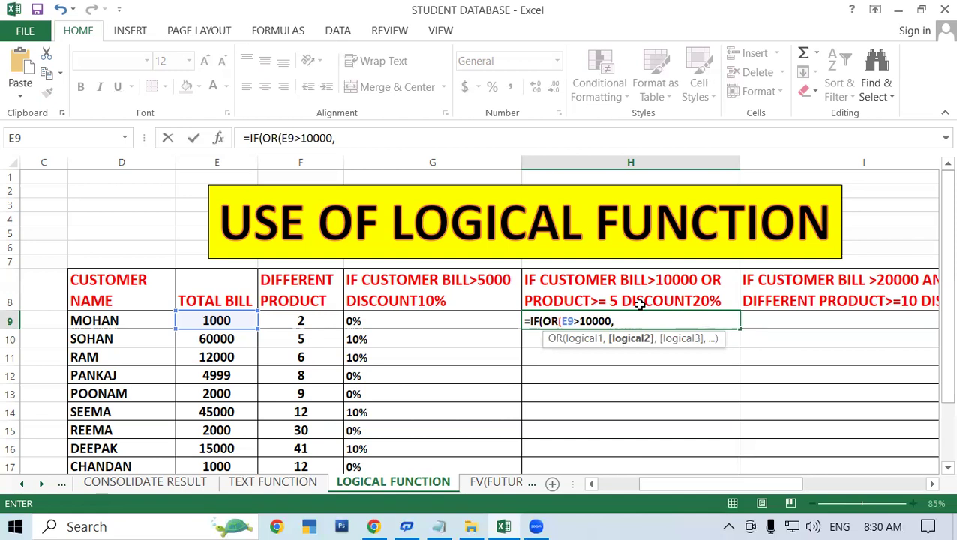
# Step: Finish H9 as =IF(OR(E9>10000,F9>=5),"20%","0%") using the product count in F9
pyautogui.click(303, 321)
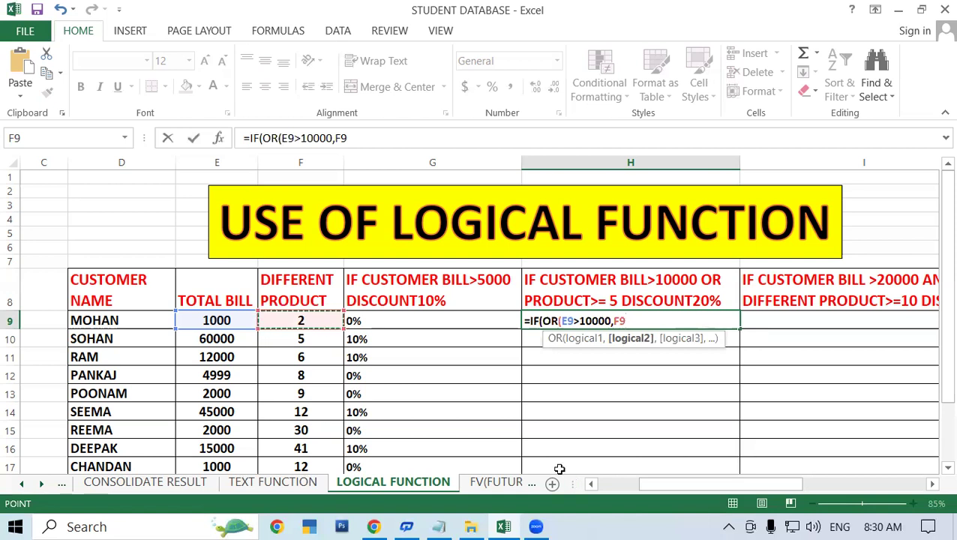
pyautogui.write('>')
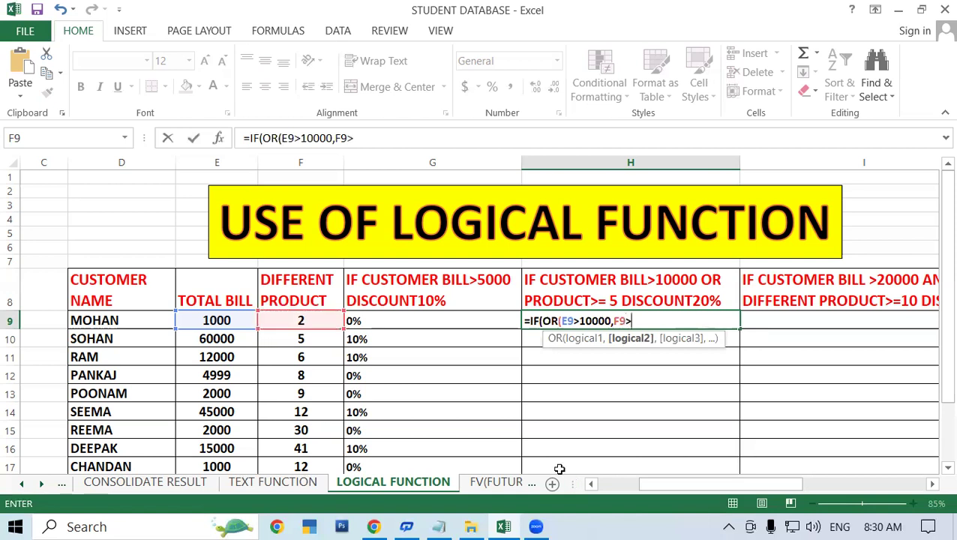
pyautogui.write('=')
pyautogui.write('5')
pyautogui.write(')')
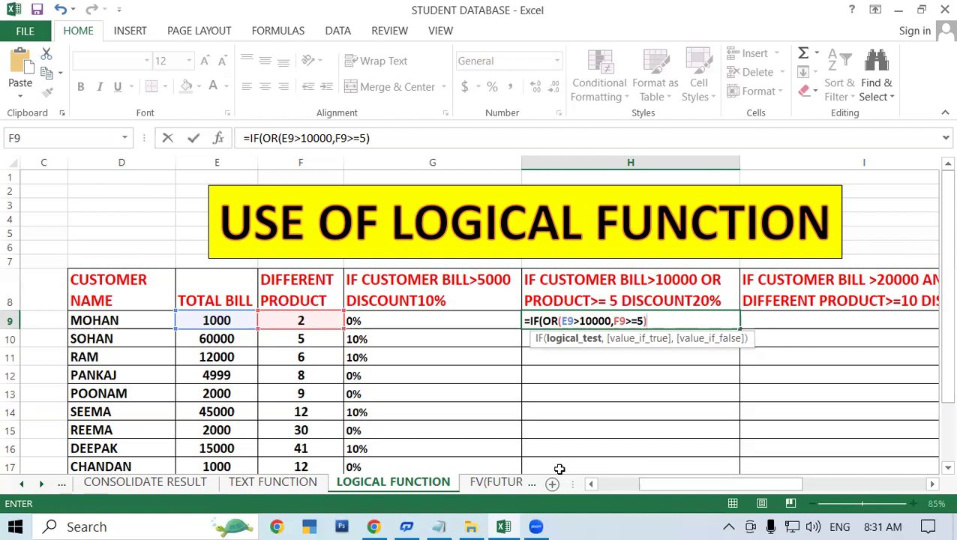
pyautogui.write(',')
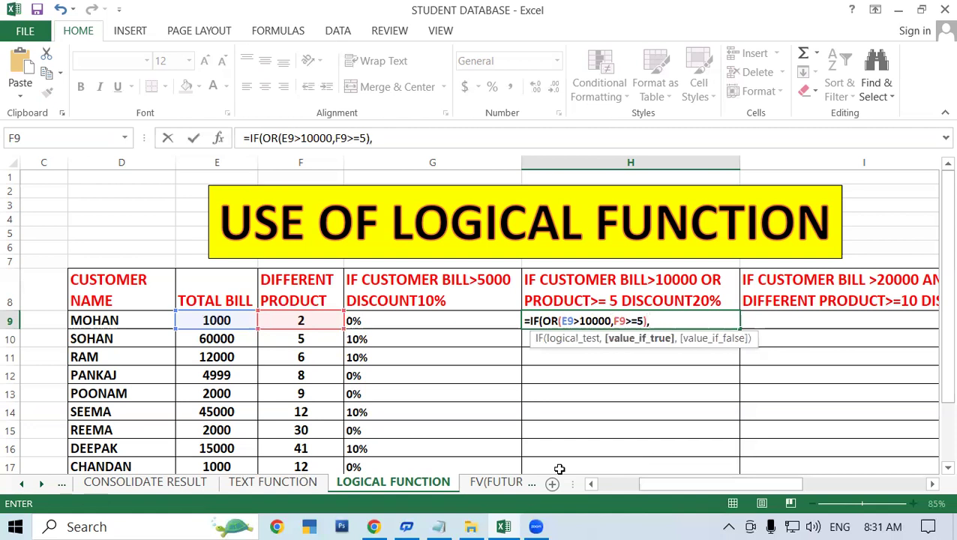
pyautogui.write('"')
pyautogui.write('20')
pyautogui.write('%')
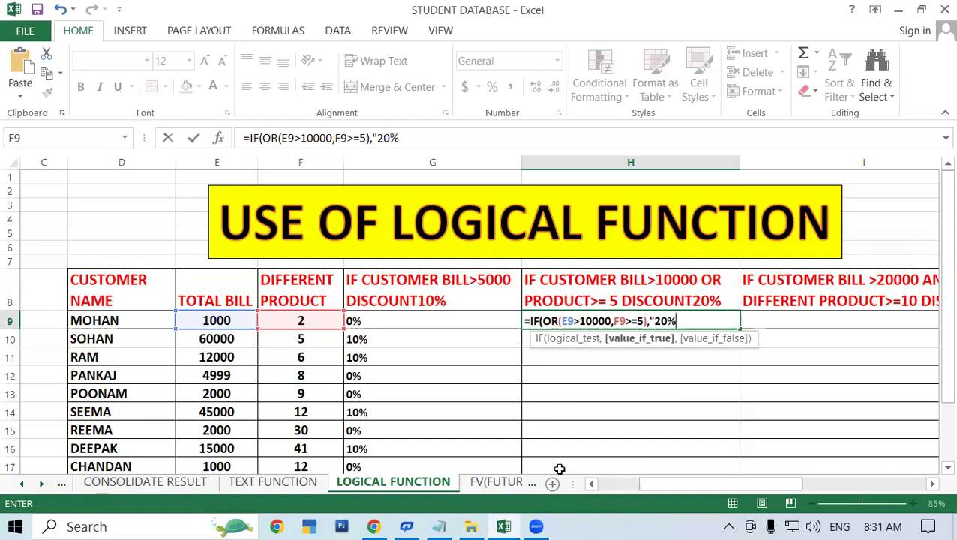
pyautogui.write('"')
pyautogui.write(',"0')
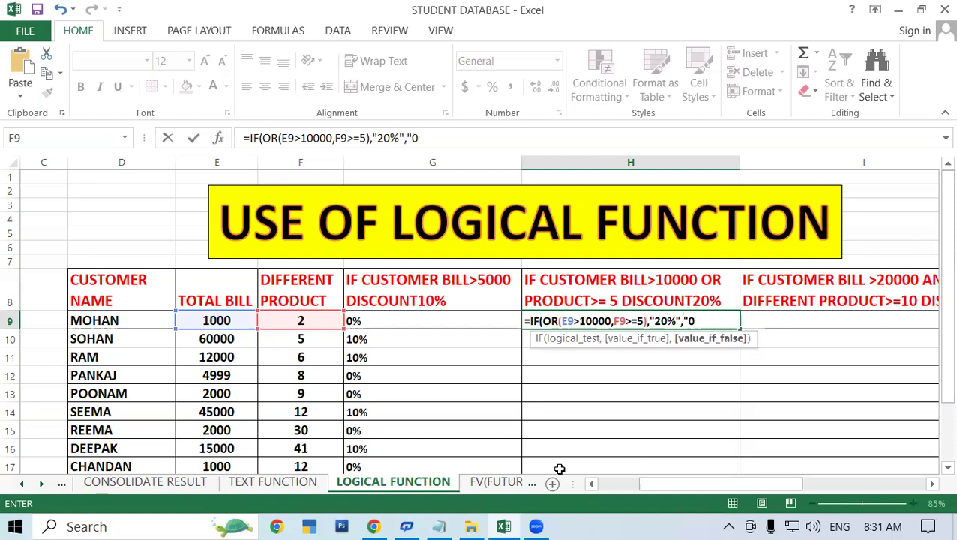
pyautogui.write('%"')
pyautogui.write(')')
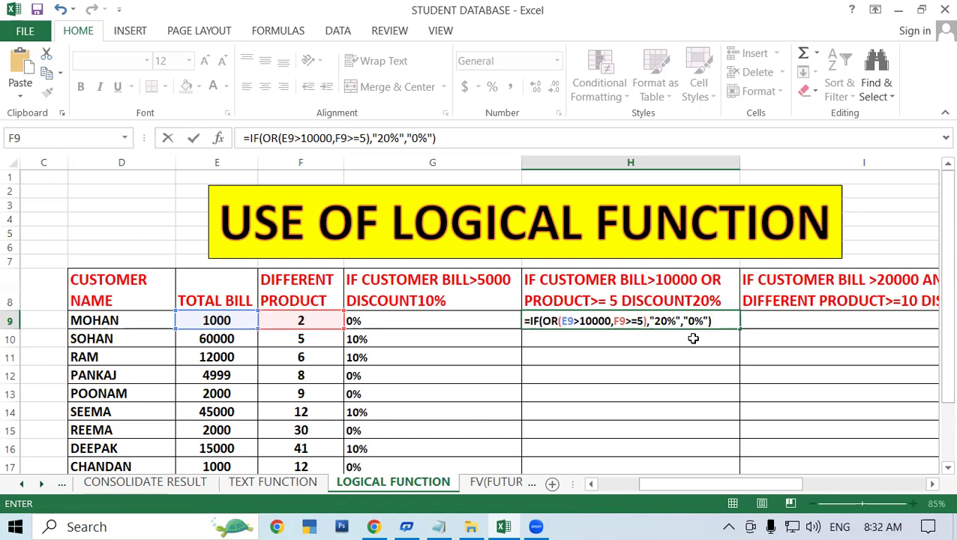
pyautogui.press('Return')
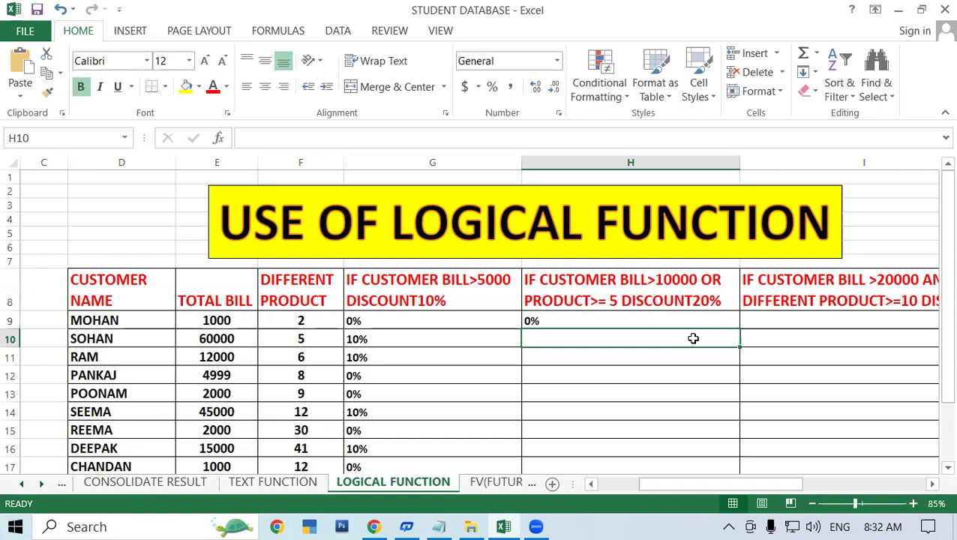
# Step: Copy the H9 OR formula down column H and narrow column G
pyautogui.click(683, 320)
pyautogui.doubleClick(740, 329)
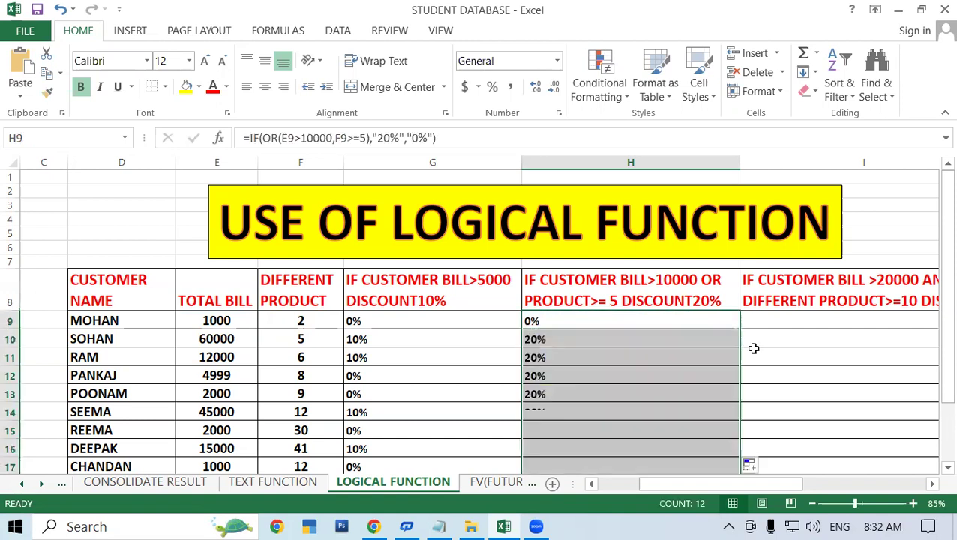
pyautogui.click(798, 382)
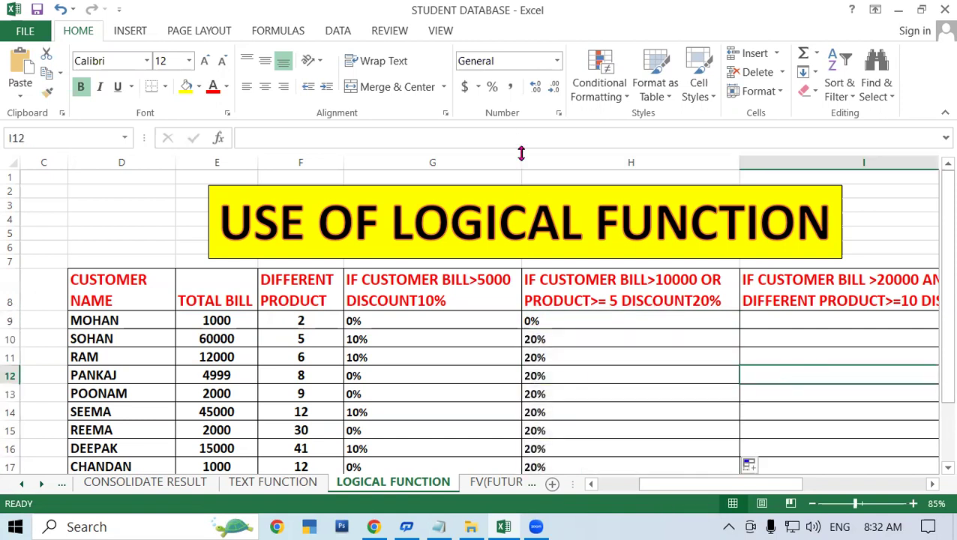
pyautogui.moveTo(523, 157); pyautogui.dragTo(515, 157)
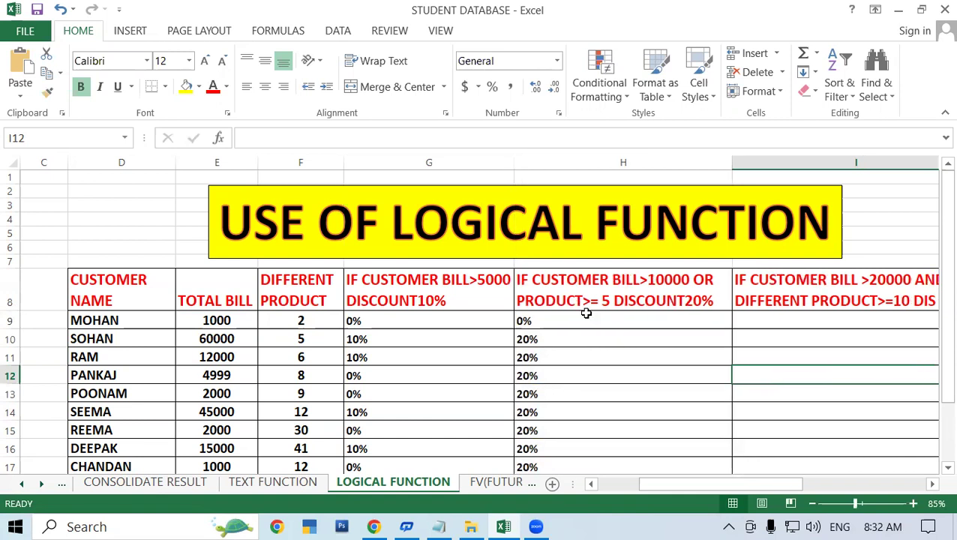
pyautogui.click(608, 371)
pyautogui.click(325, 318)
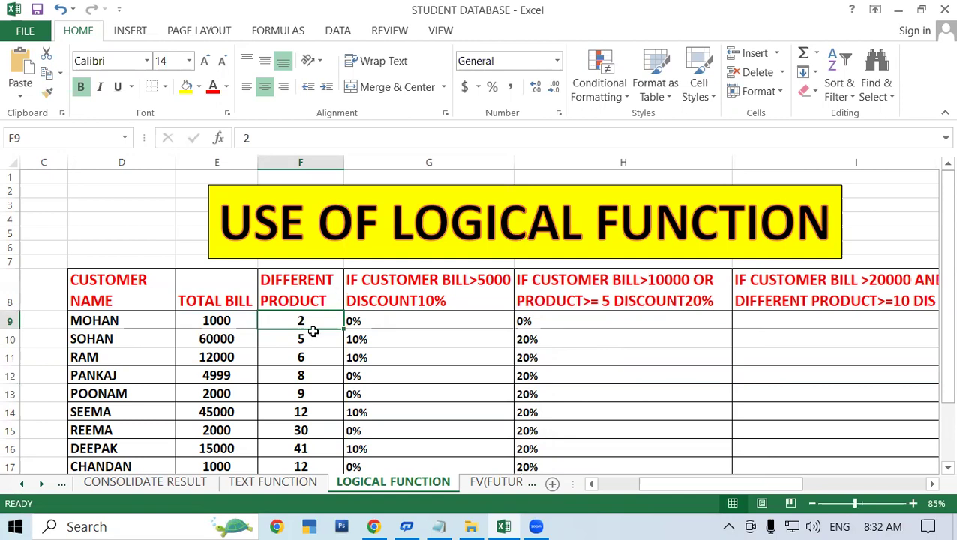
pyautogui.click(205, 324)
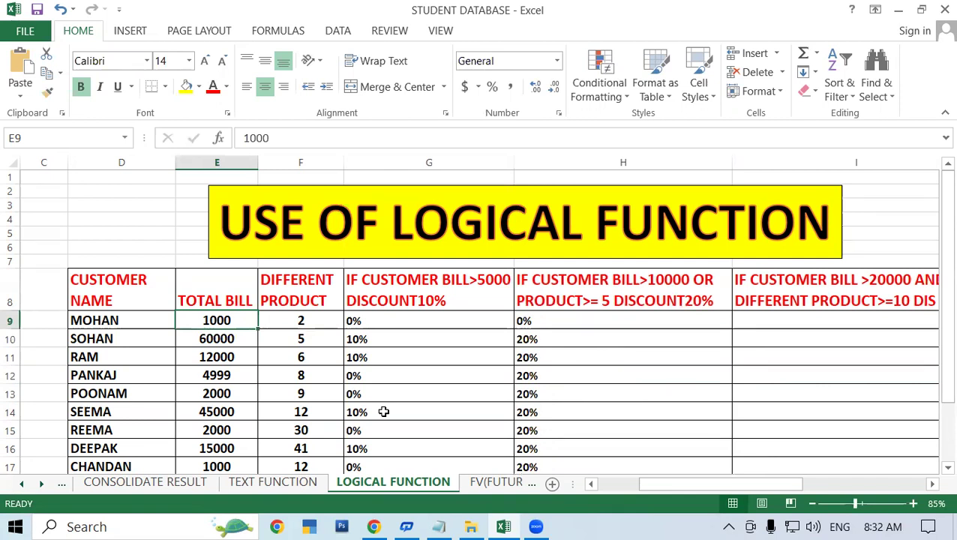
pyautogui.click(281, 324)
pyautogui.click(252, 320)
pyautogui.click(305, 334)
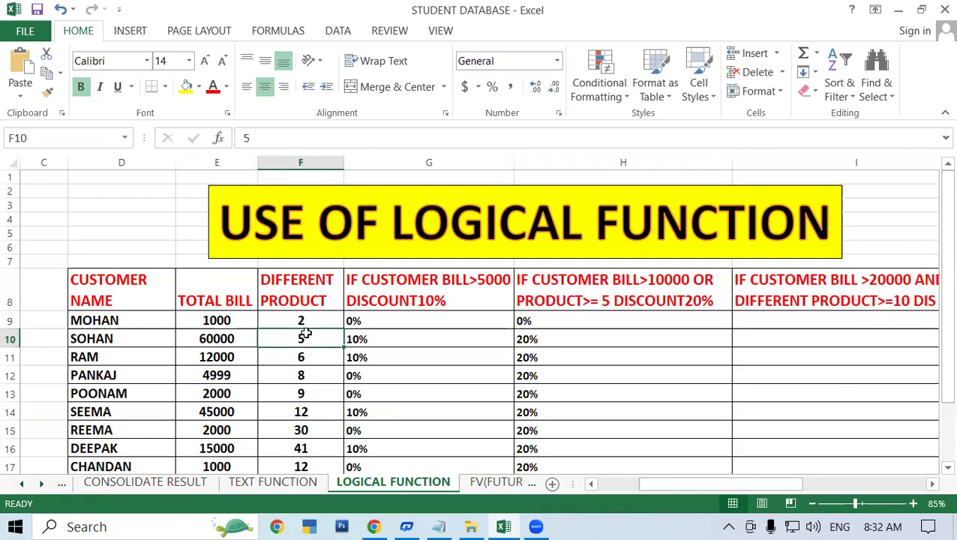
pyautogui.click(596, 315)
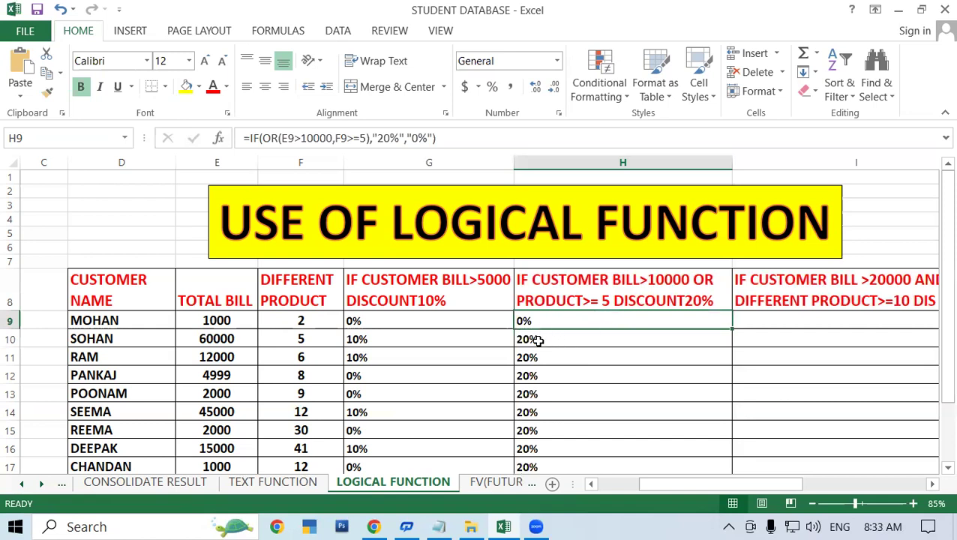
pyautogui.click(539, 339)
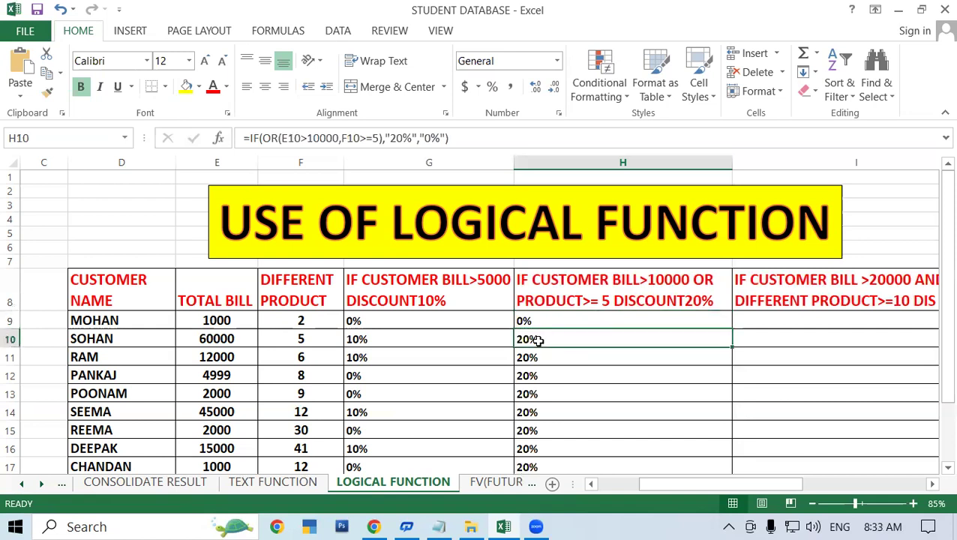
pyautogui.click(322, 333)
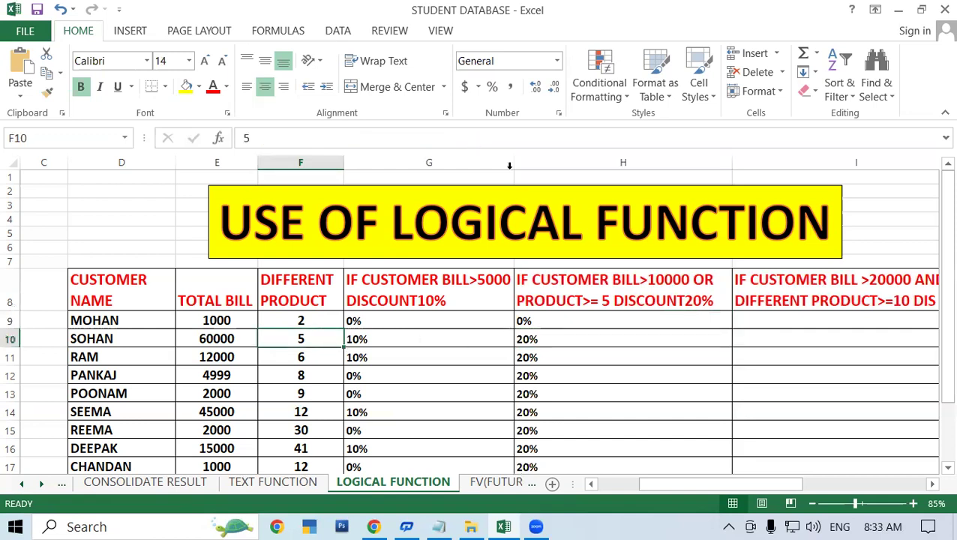
pyautogui.click(225, 339)
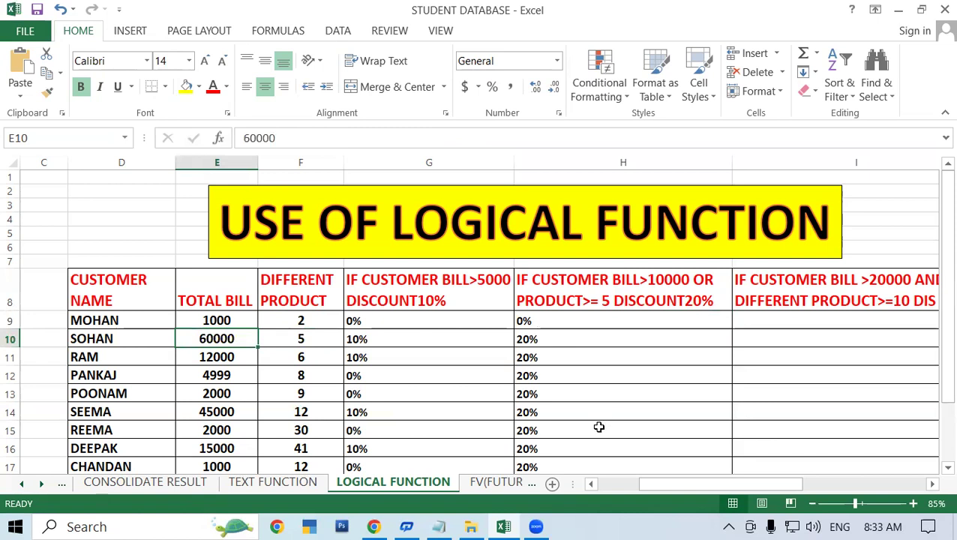
pyautogui.click(544, 338)
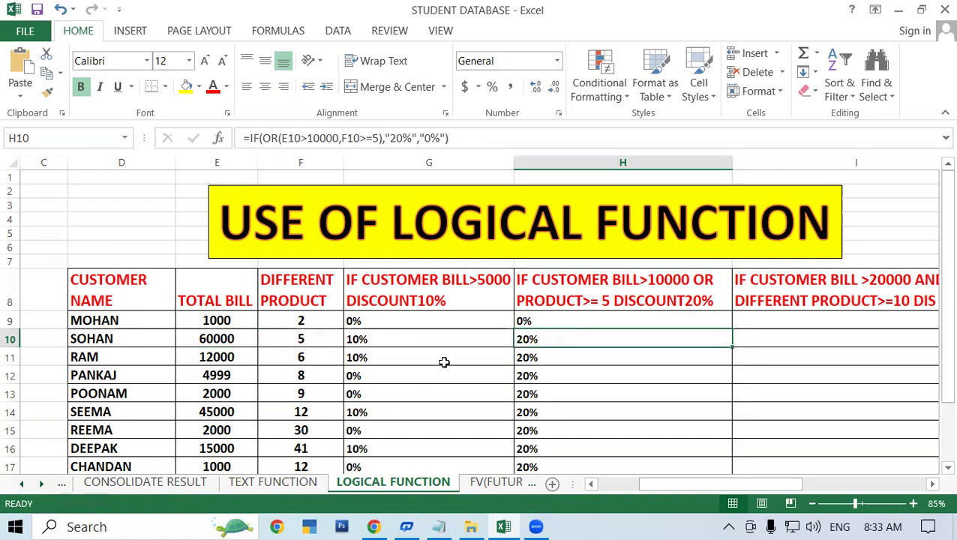
pyautogui.click(320, 338)
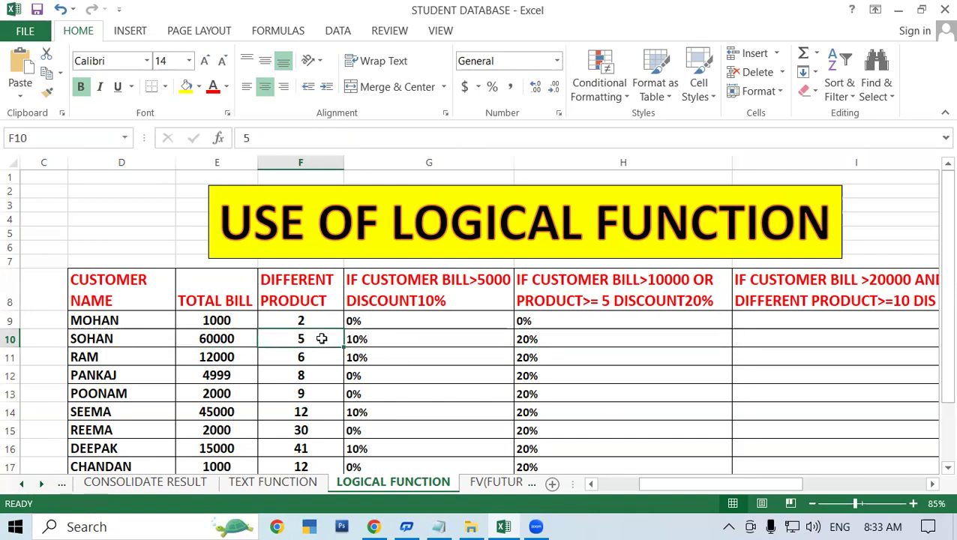
pyautogui.click(555, 341)
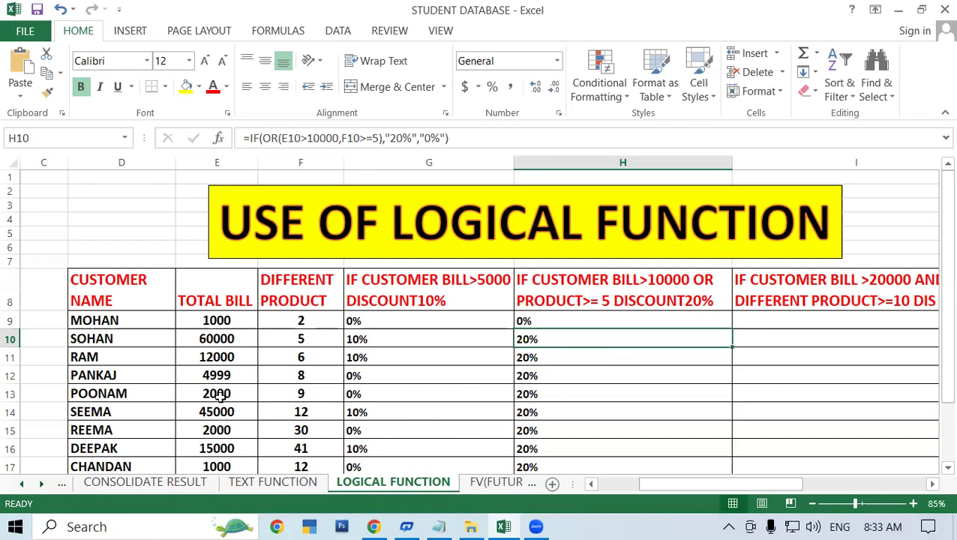
pyautogui.click(215, 373)
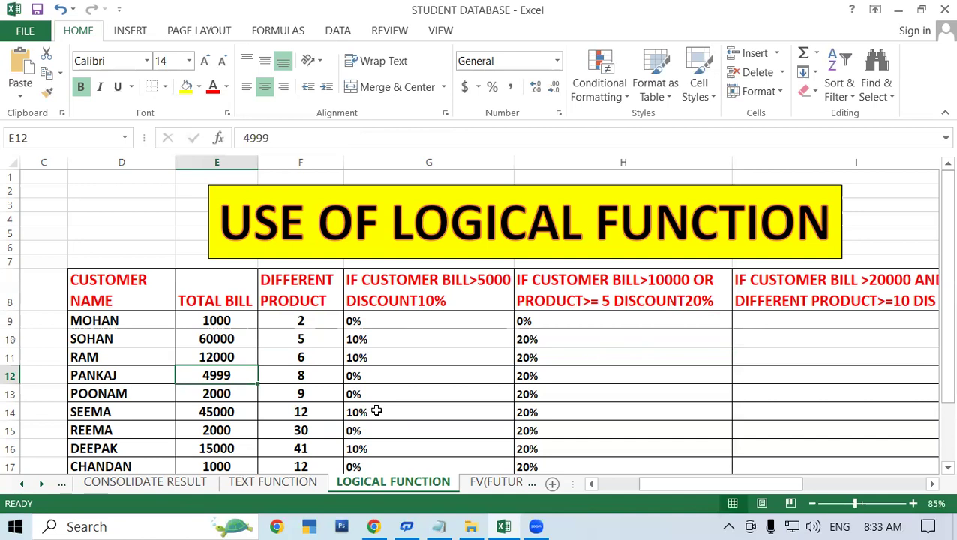
pyautogui.click(308, 376)
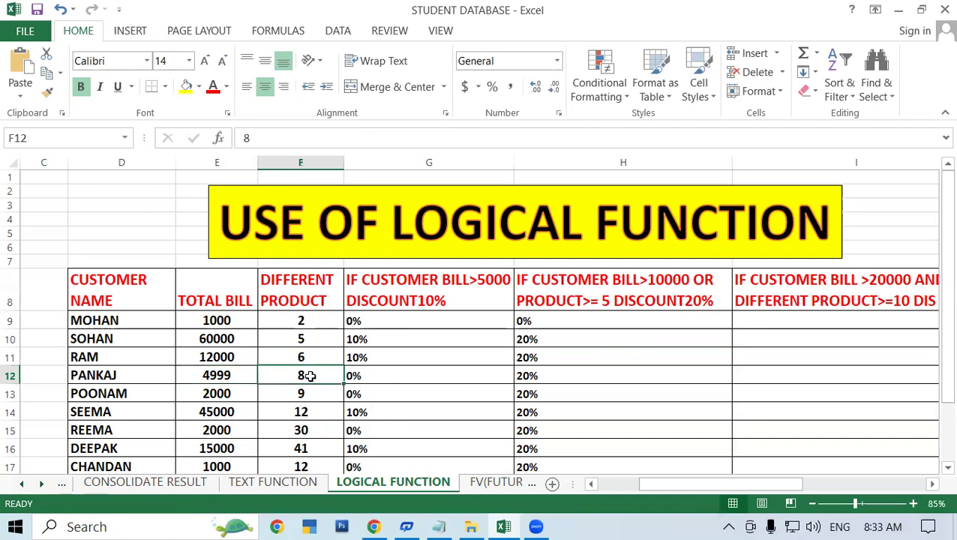
pyautogui.click(528, 374)
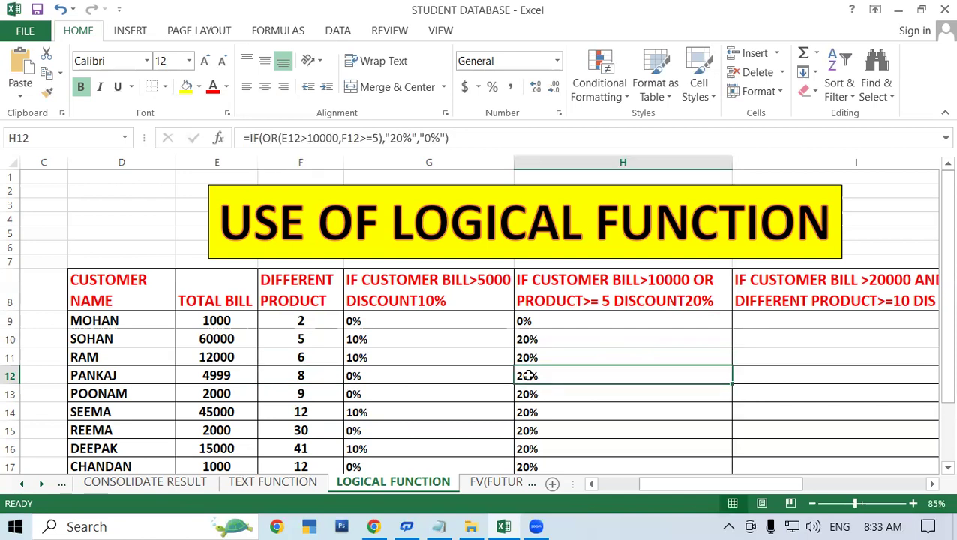
pyautogui.click(784, 316)
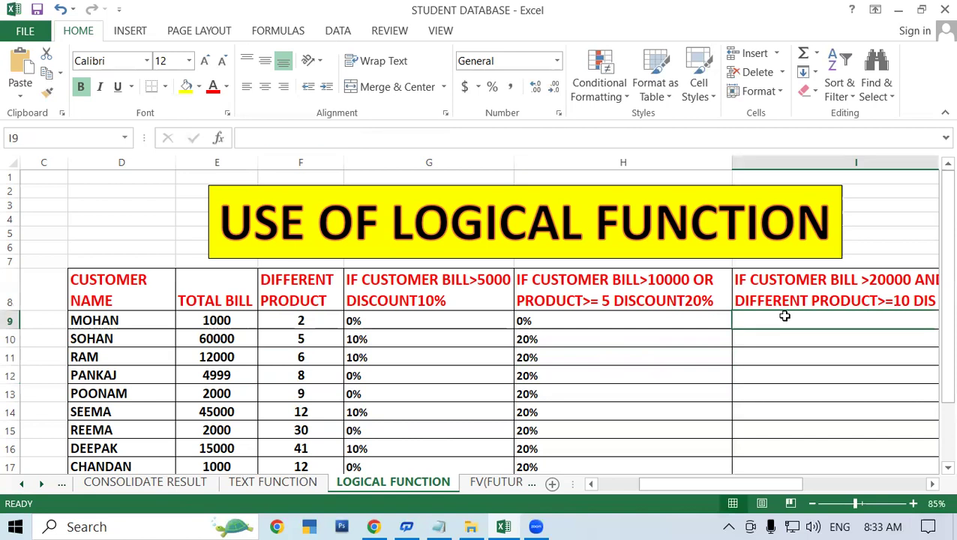
pyautogui.click(933, 484)
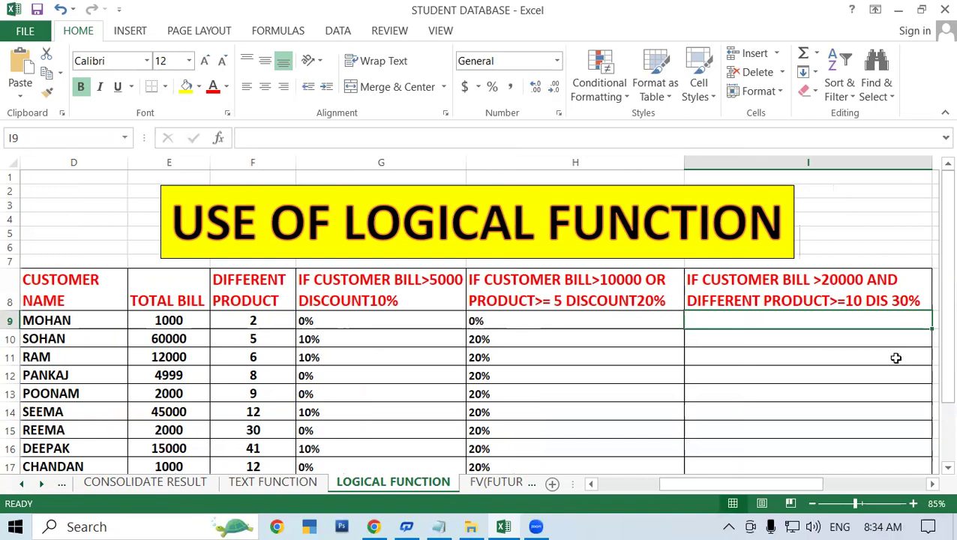
pyautogui.click(833, 375)
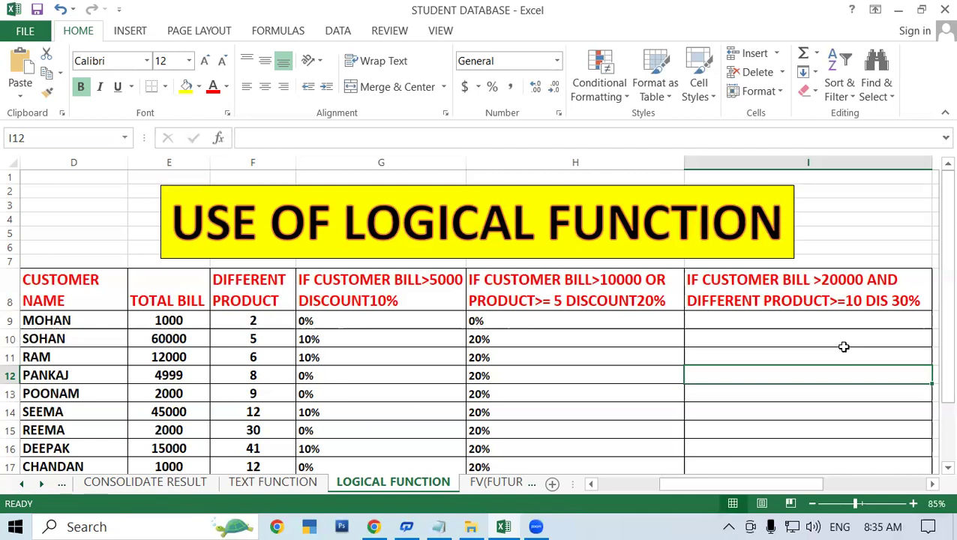
# Step: Type =IF(AND(E9>20000,F9>=10), in I9 and dismiss the missing-parenthesis warning
pyautogui.click(745, 315)
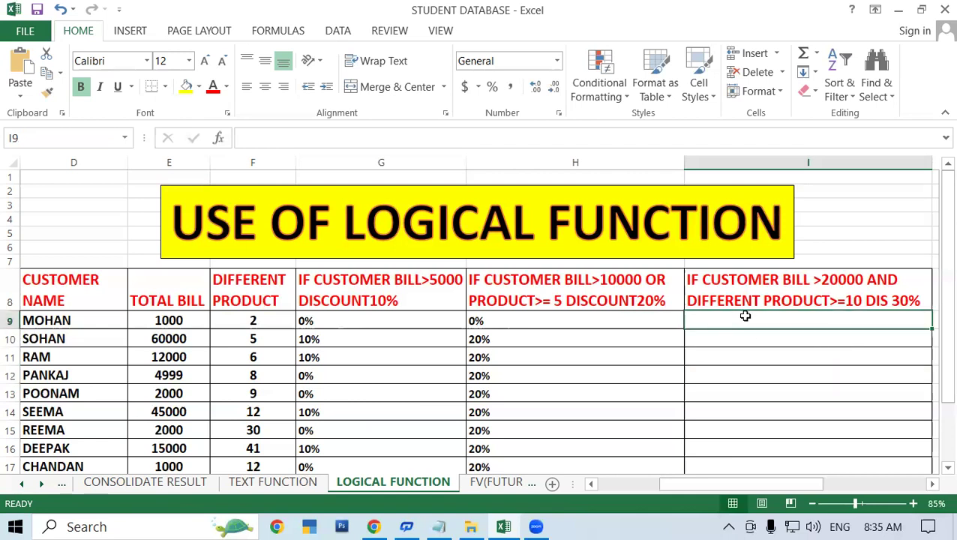
pyautogui.write('=')
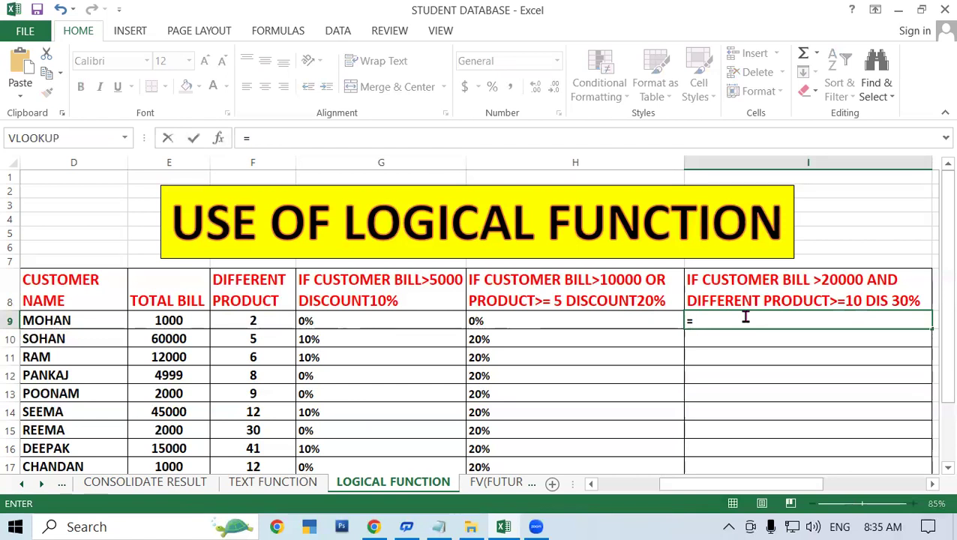
pyautogui.write('IF')
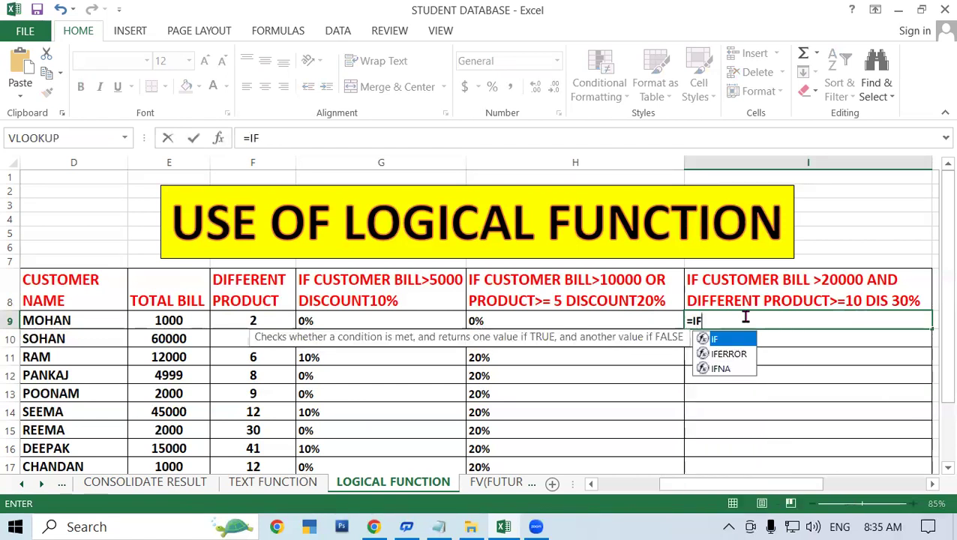
pyautogui.write('(')
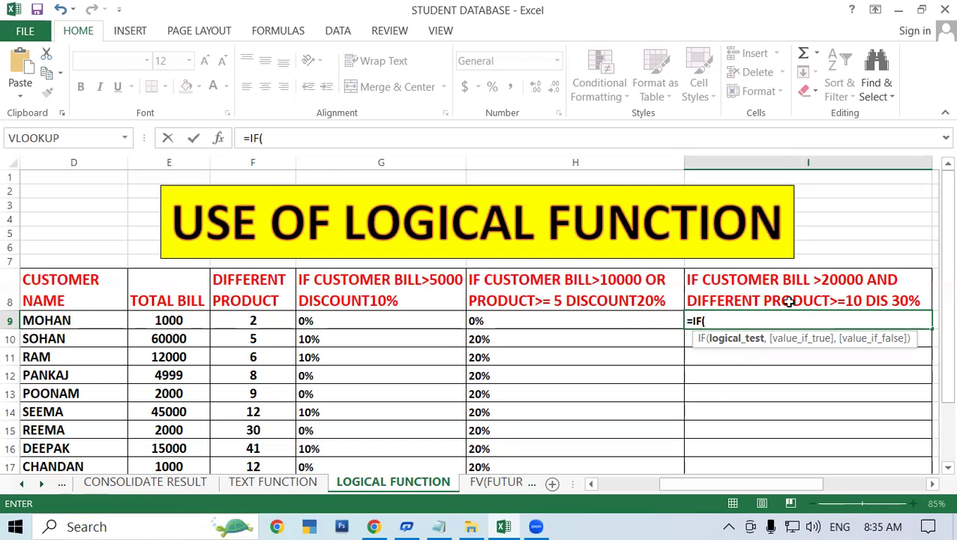
pyautogui.write('AND')
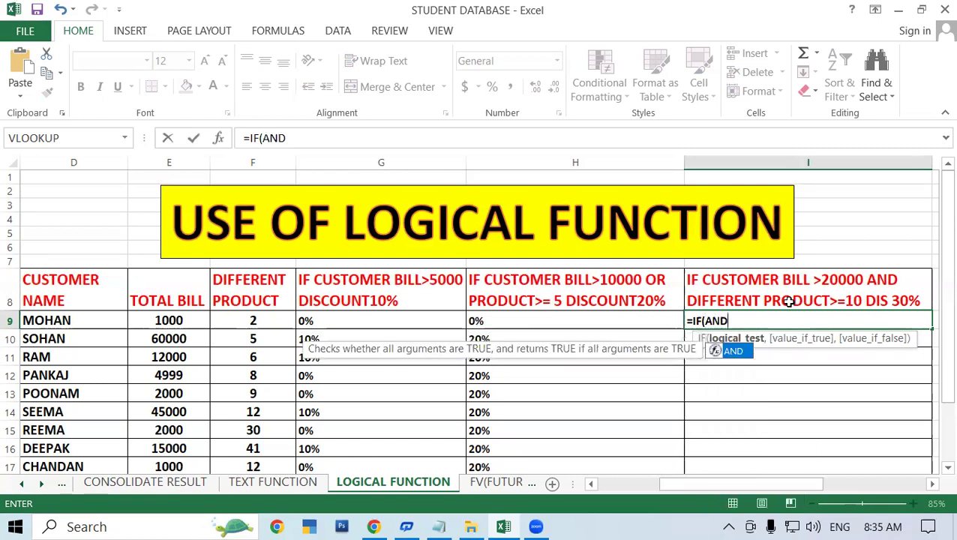
pyautogui.write('(')
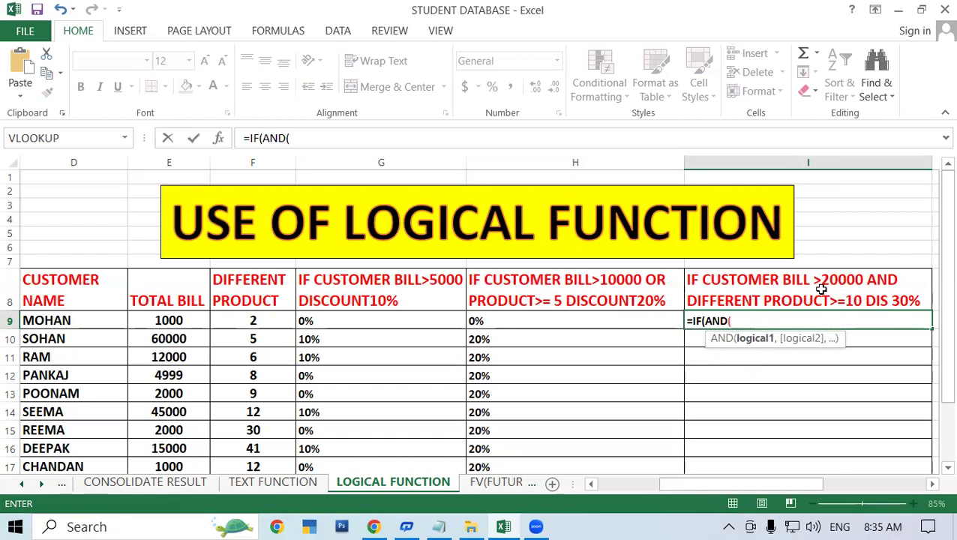
pyautogui.click(161, 324)
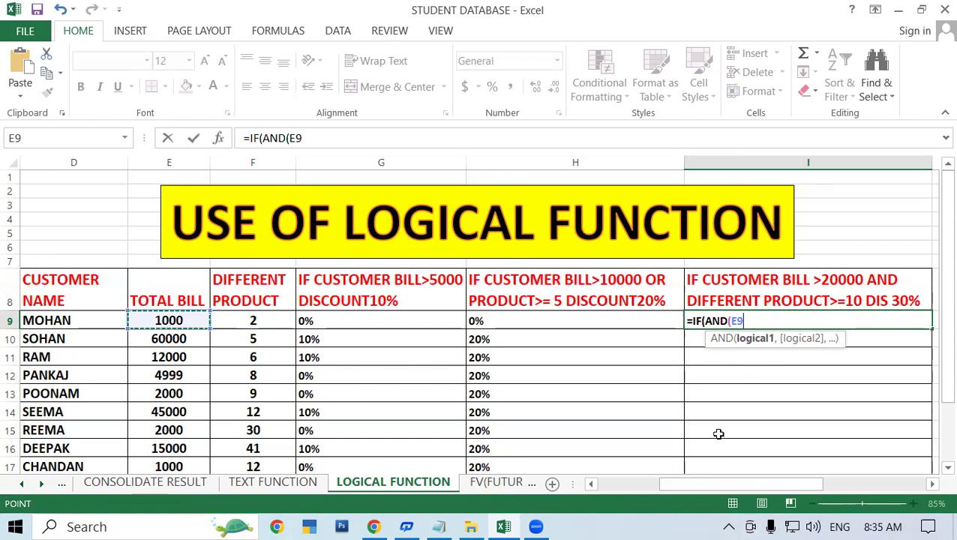
pyautogui.write('>')
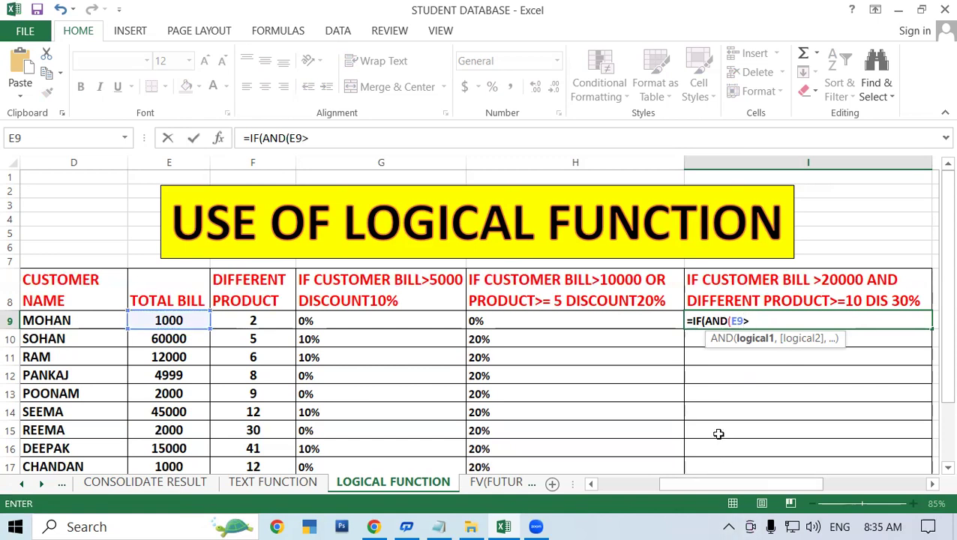
pyautogui.write('20000')
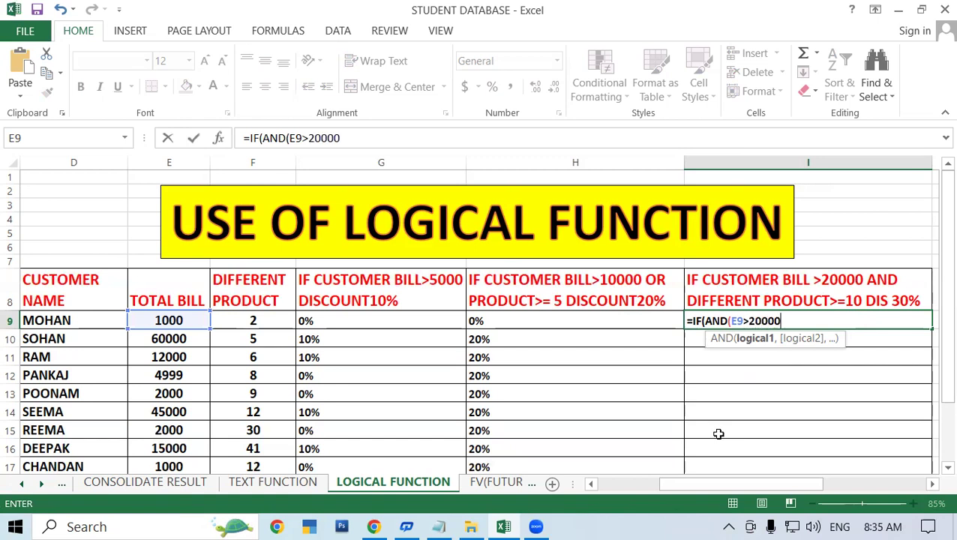
pyautogui.write(',')
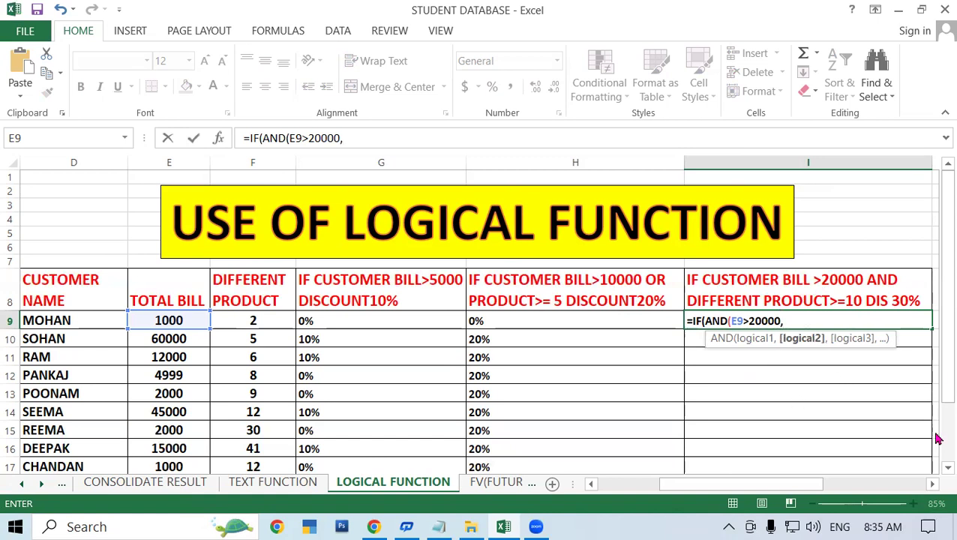
pyautogui.click(280, 320)
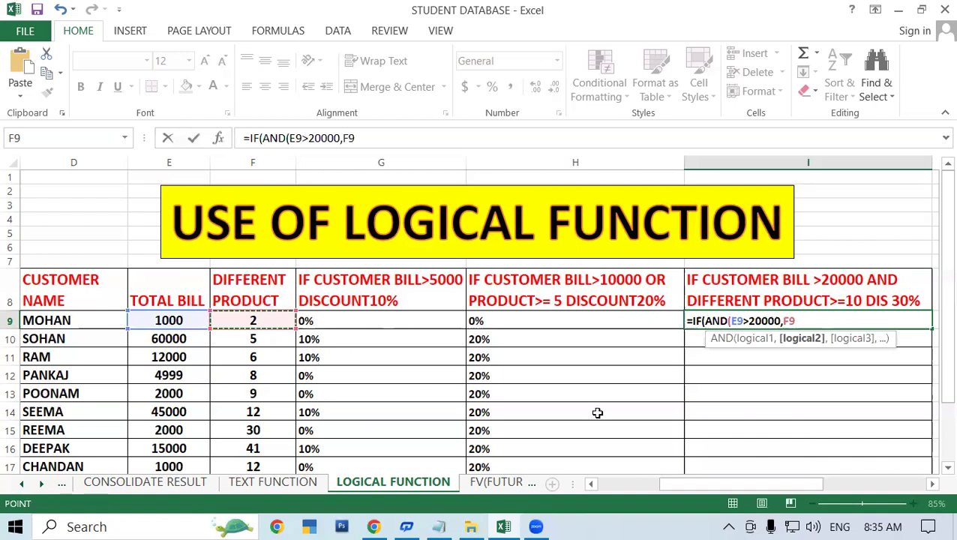
pyautogui.write('>')
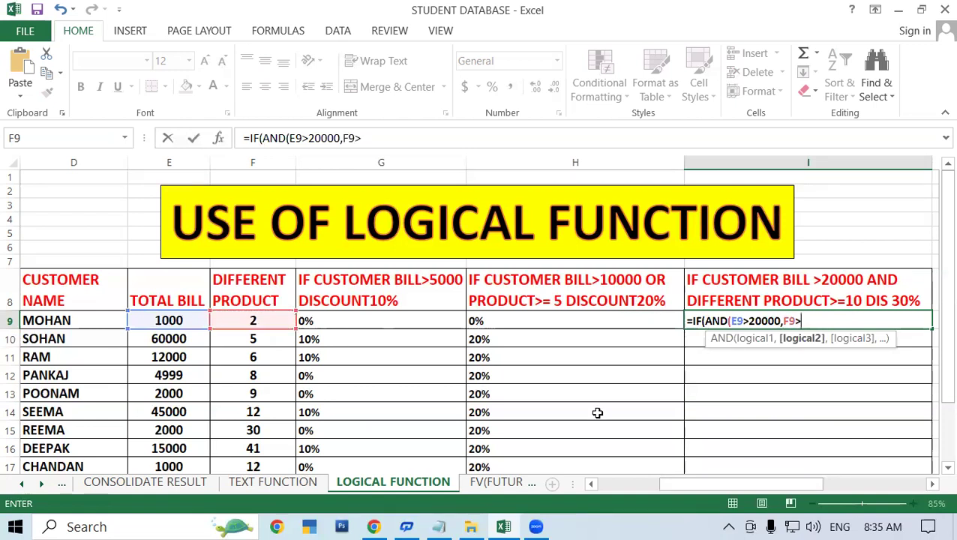
pyautogui.write('=')
pyautogui.write('10')
pyautogui.write(')')
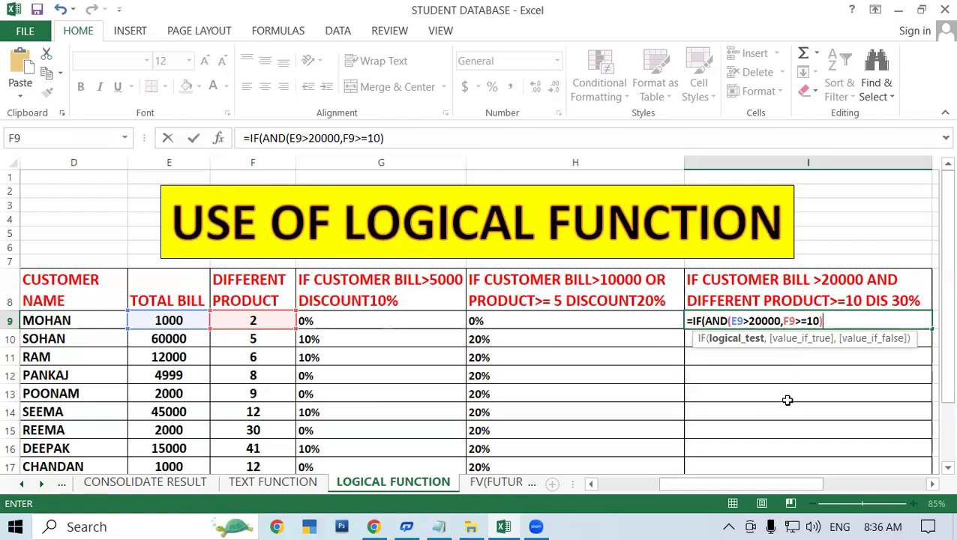
pyautogui.write(',')
pyautogui.press('Return')
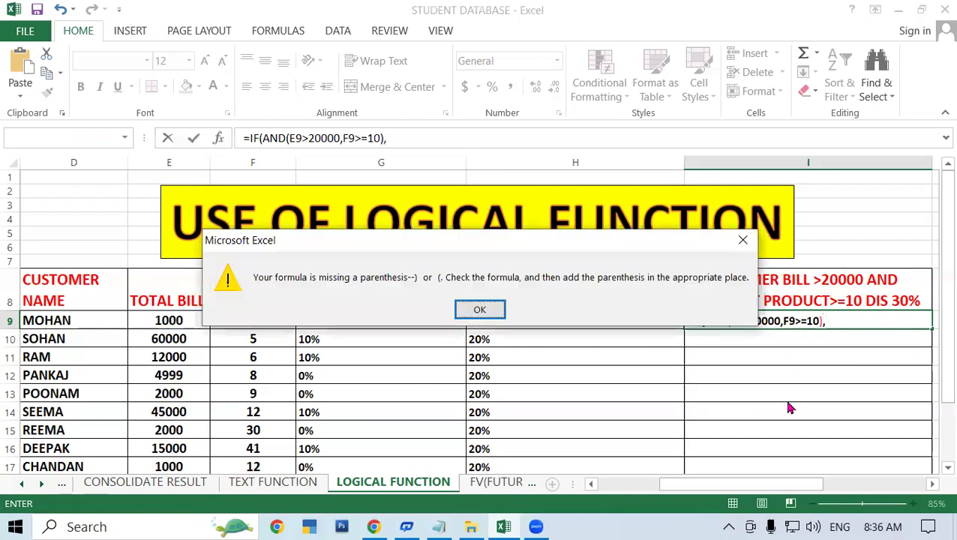
pyautogui.click(743, 240)
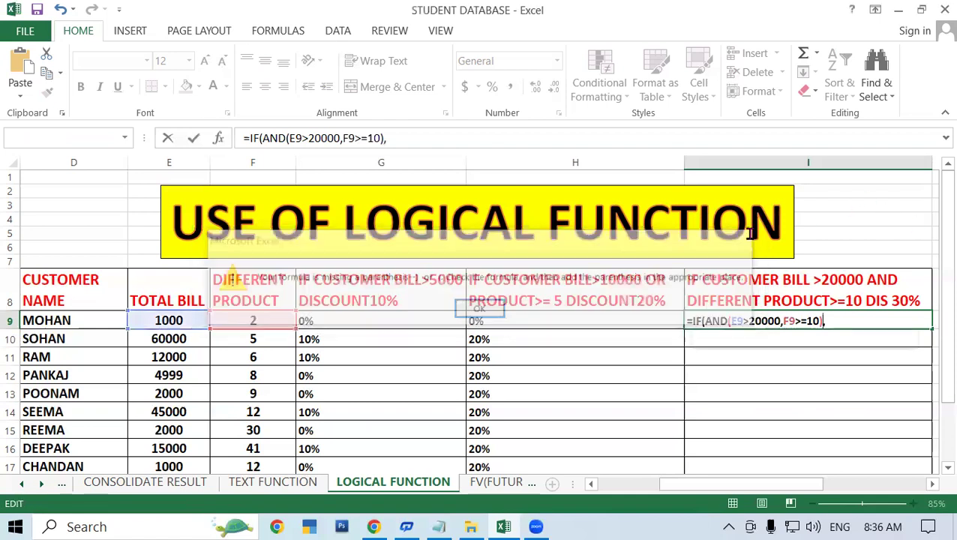
pyautogui.click(834, 320)
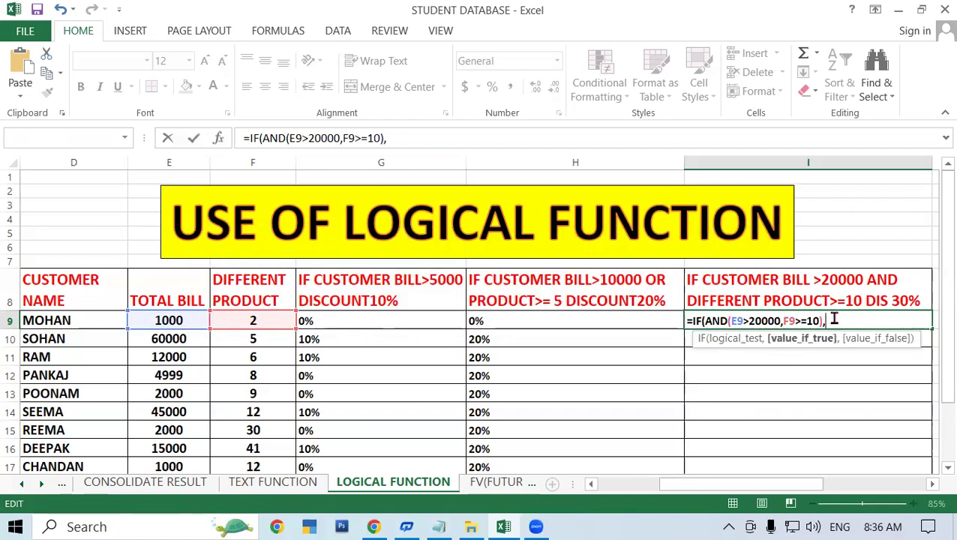
# Step: Complete I9 as =IF(AND(E9>20000,F9>=10),"30%","0%"), removing the stray bracket
pyautogui.write('"')
pyautogui.write('30%')
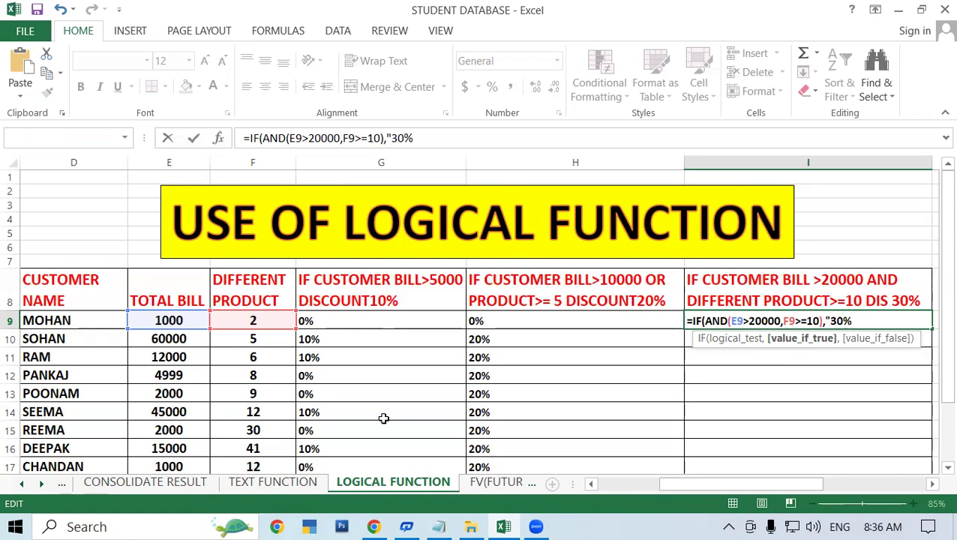
pyautogui.write(')')
pyautogui.press('BackSpace')
pyautogui.write('"')
pyautogui.write(',')
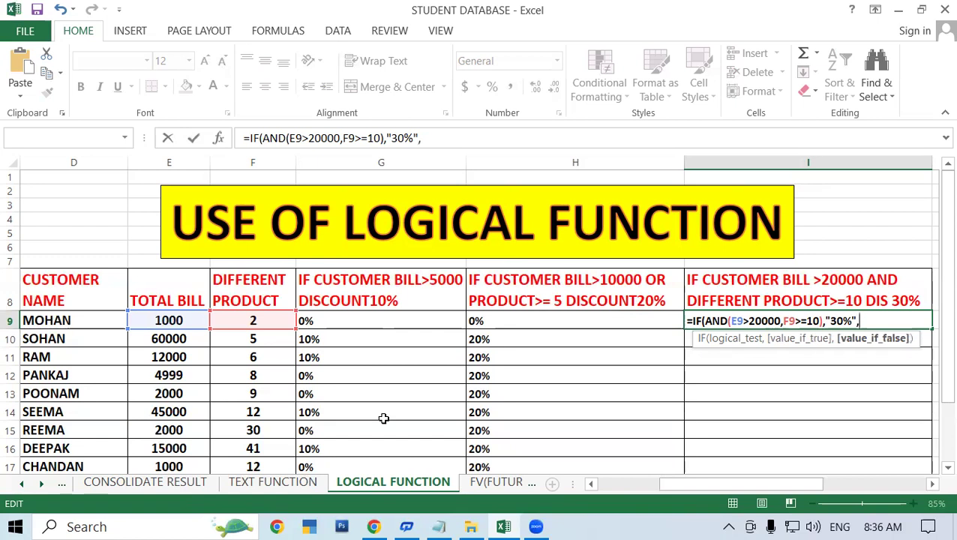
pyautogui.write('"0')
pyautogui.write('%')
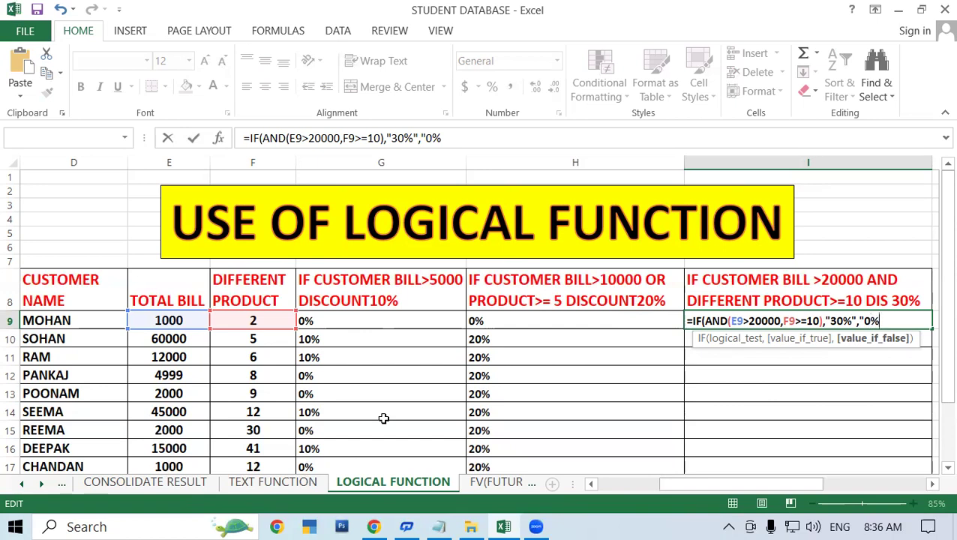
pyautogui.write('")')
pyautogui.press('Return')
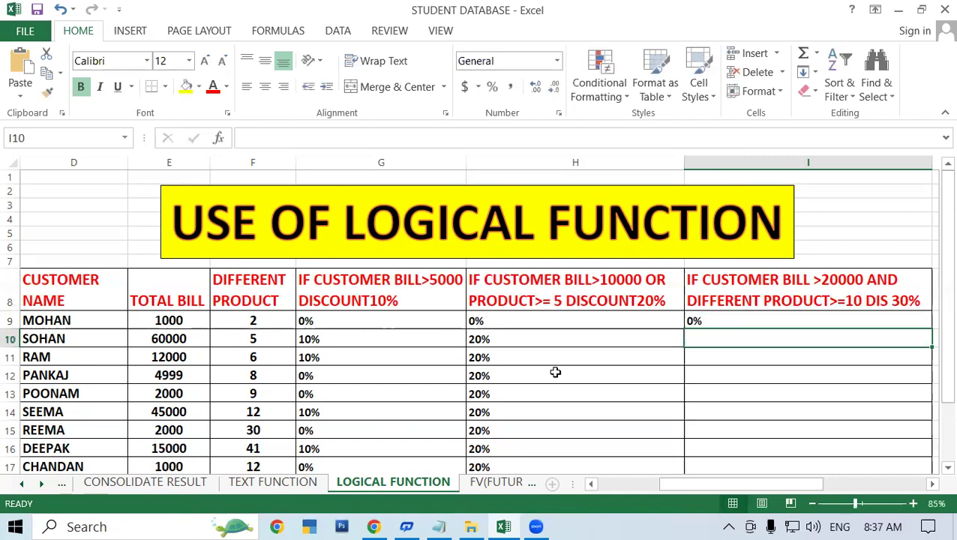
# Step: Check the I9 formula against the bills and product counts in E9:F10
pyautogui.click(749, 324)
pyautogui.click(724, 377)
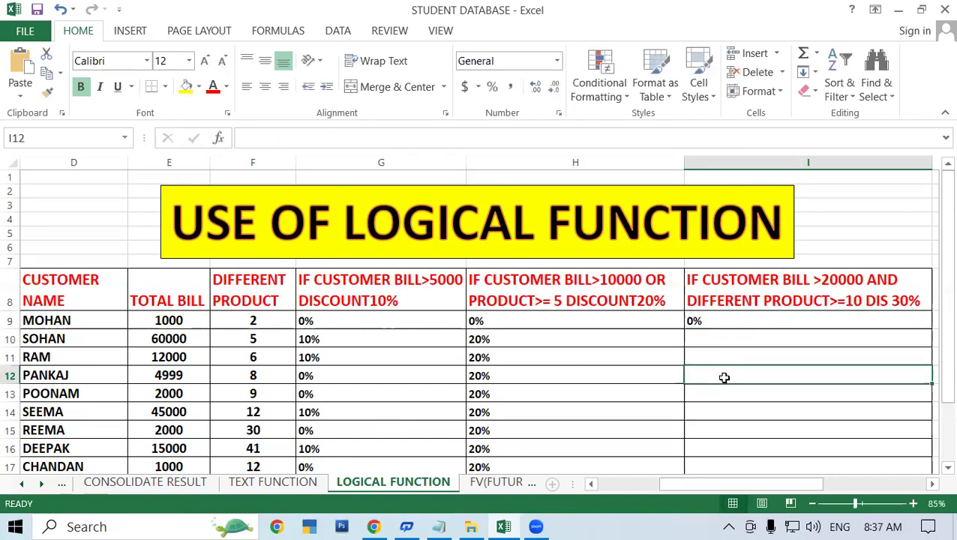
pyautogui.click(155, 320)
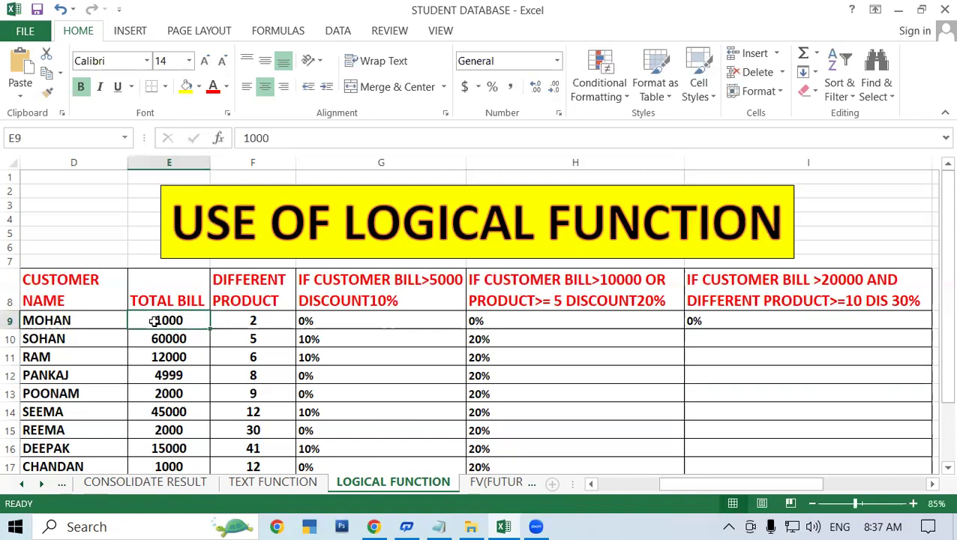
pyautogui.click(264, 324)
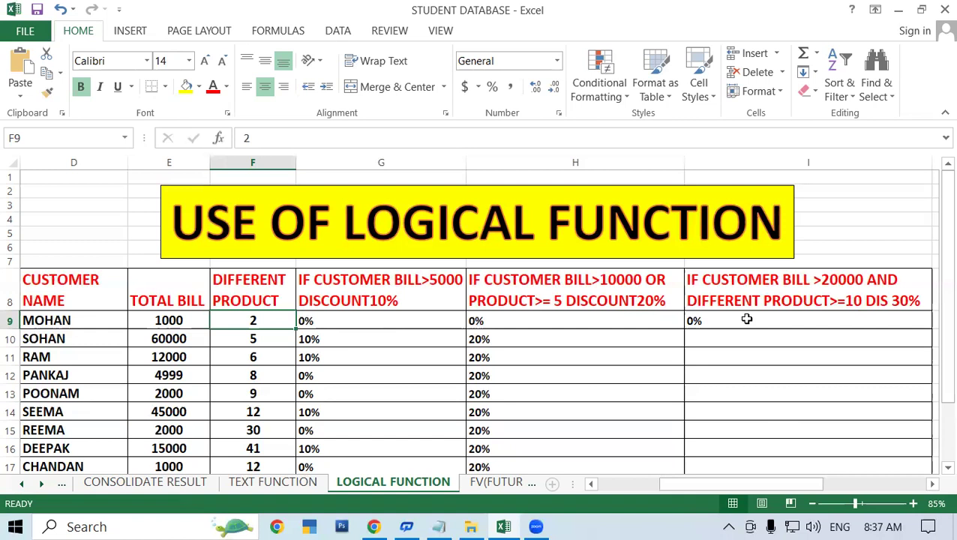
pyautogui.click(159, 341)
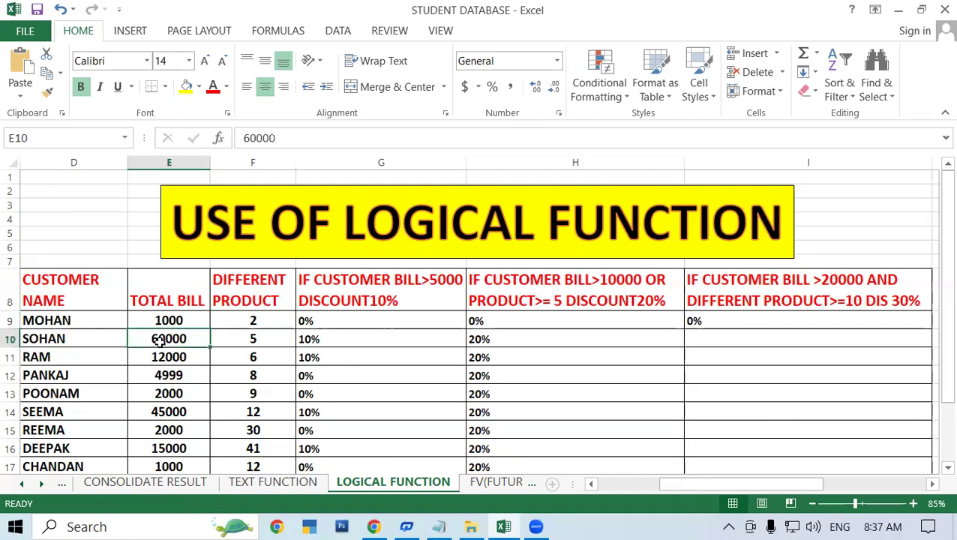
pyautogui.click(241, 339)
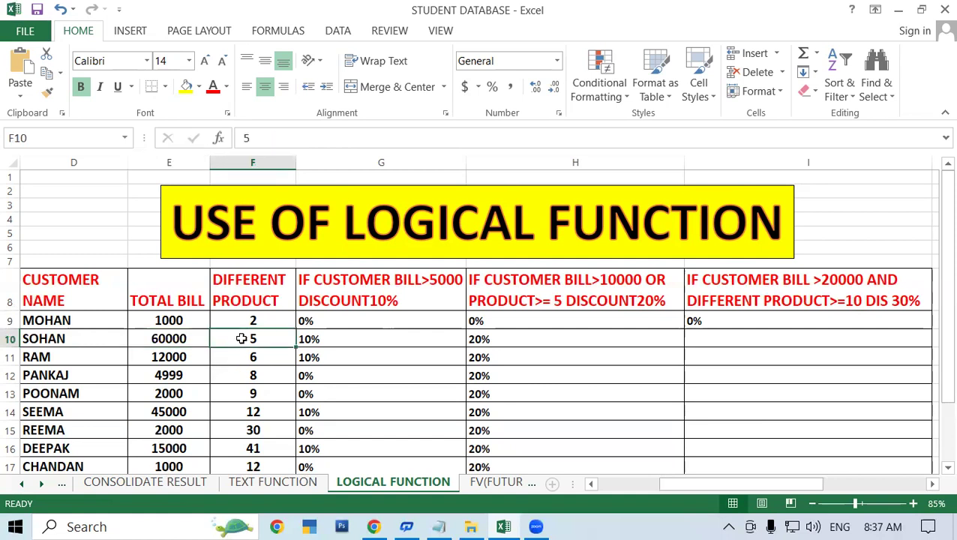
# Step: Fill the I9 AND formula down column I and inspect the copy in I10
pyautogui.click(704, 323)
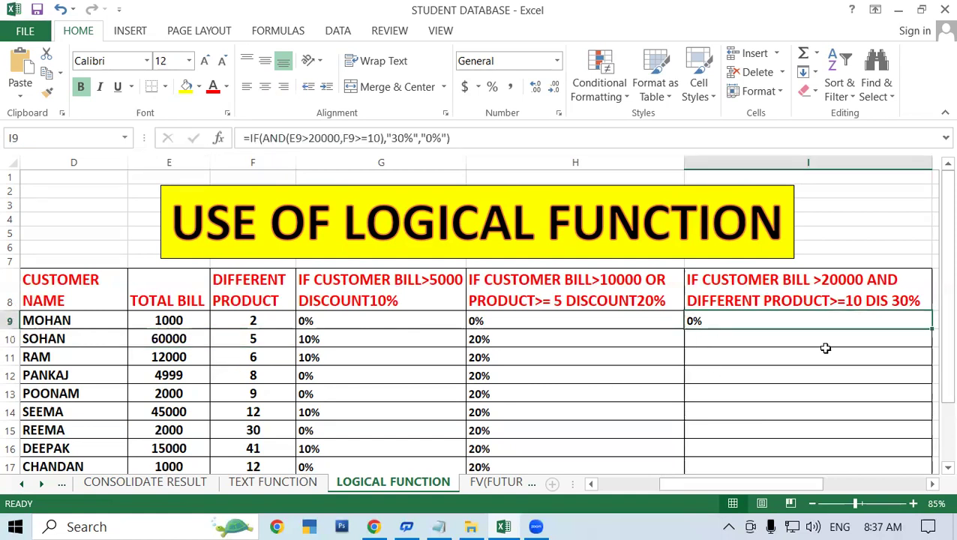
pyautogui.doubleClick(931, 329)
pyautogui.click(861, 344)
pyautogui.scroll(-1, 862, 344)
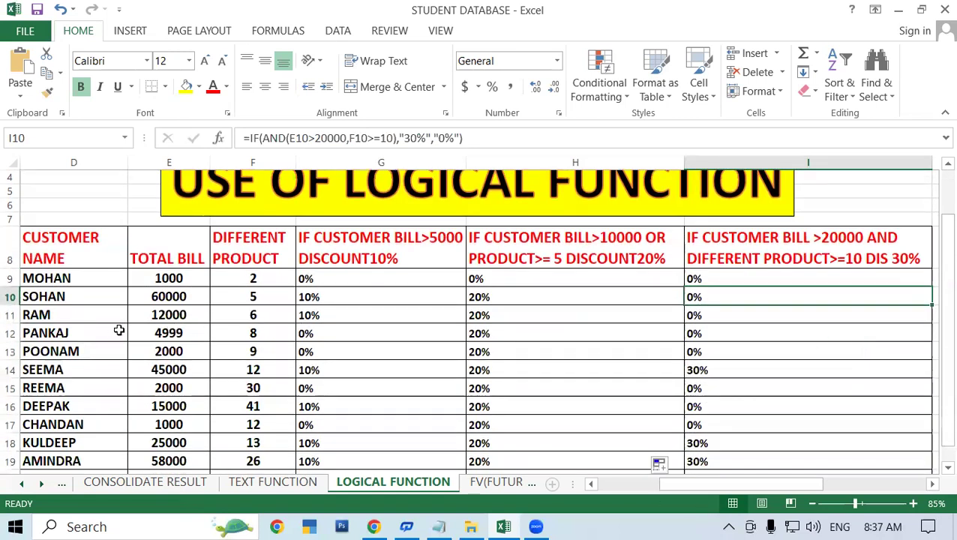
pyautogui.click(87, 323)
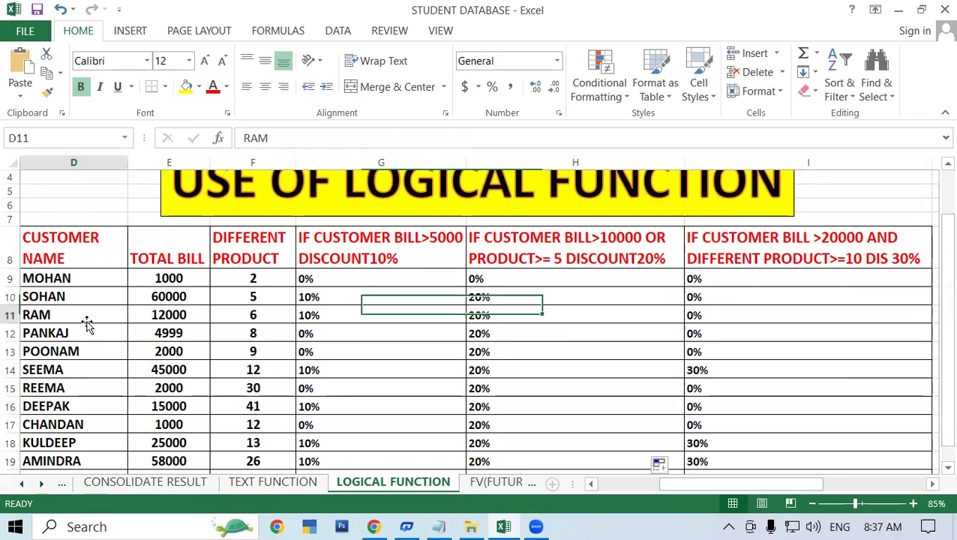
pyautogui.click(181, 315)
pyautogui.click(253, 315)
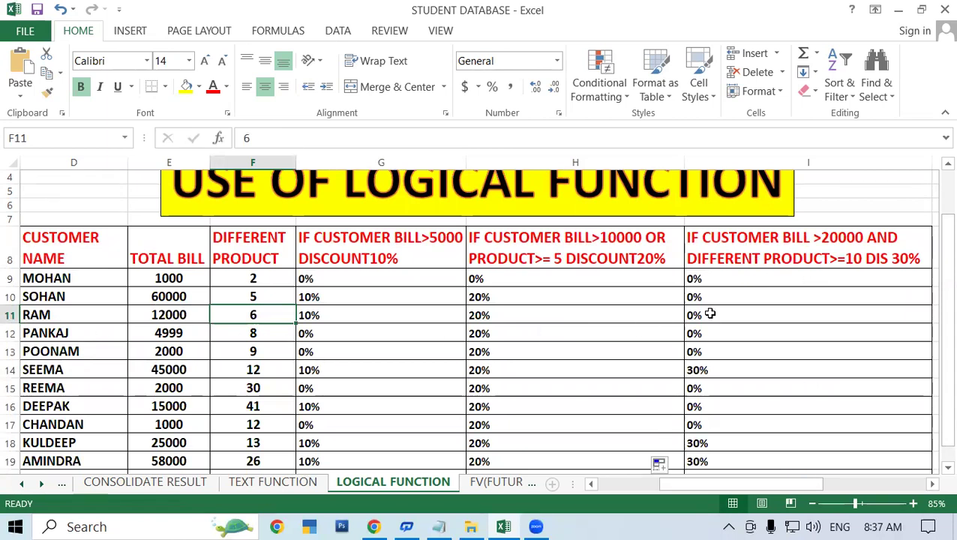
pyautogui.click(148, 332)
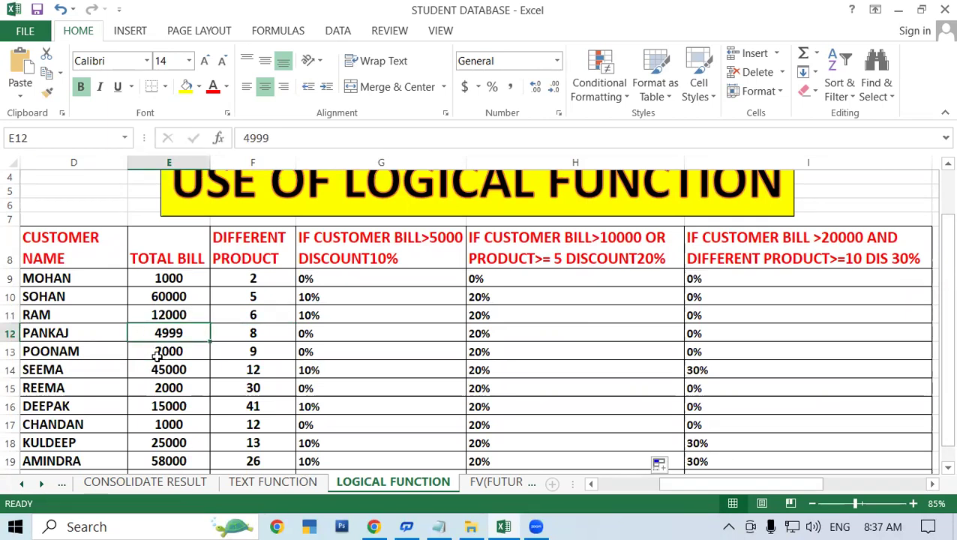
pyautogui.click(247, 333)
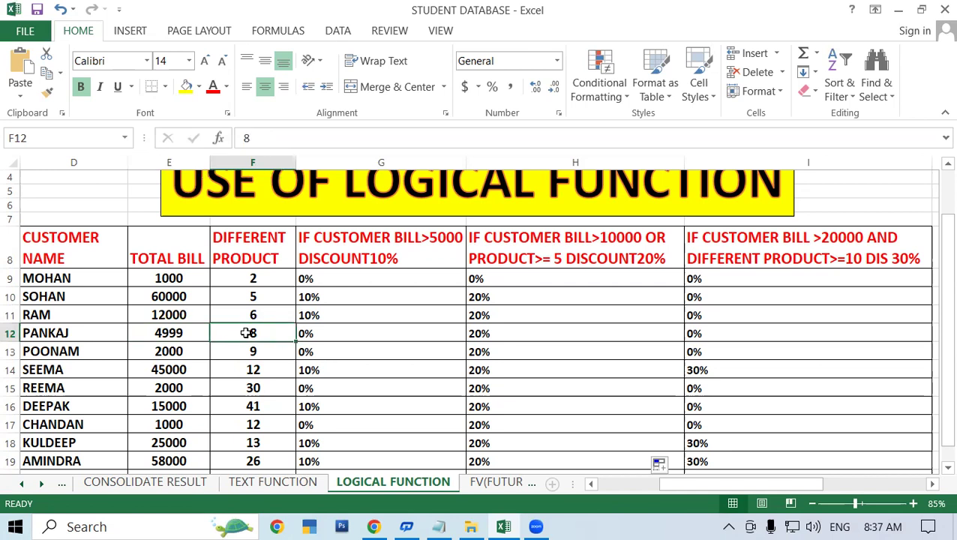
pyautogui.click(705, 333)
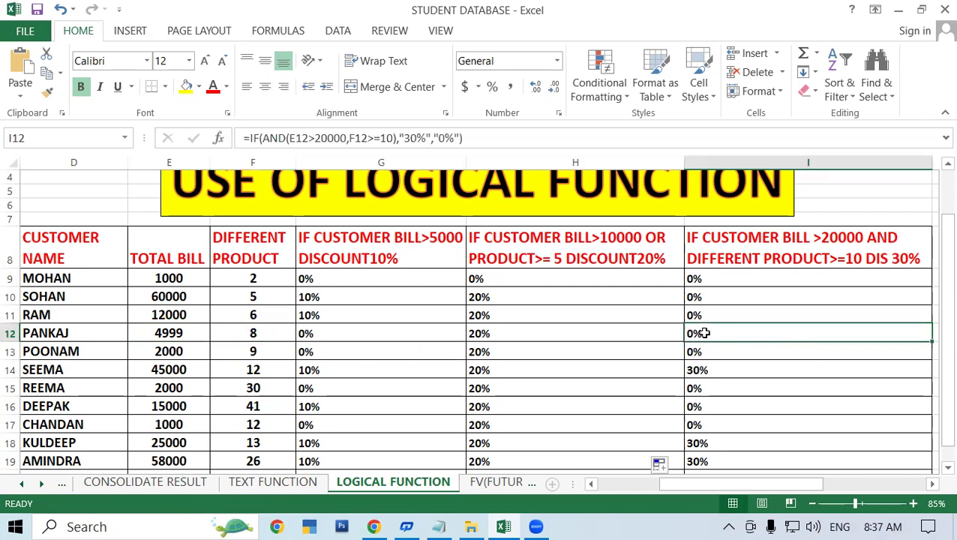
pyautogui.click(172, 346)
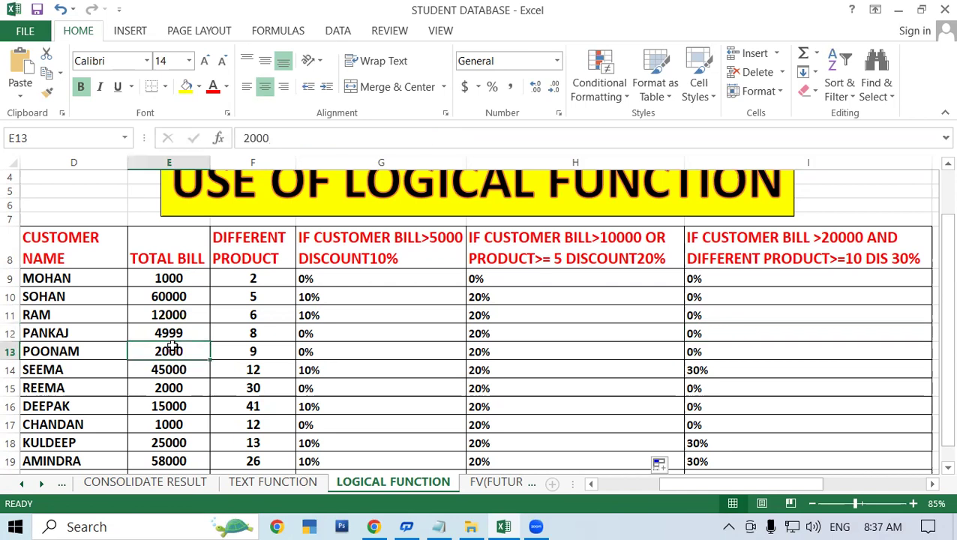
pyautogui.click(268, 349)
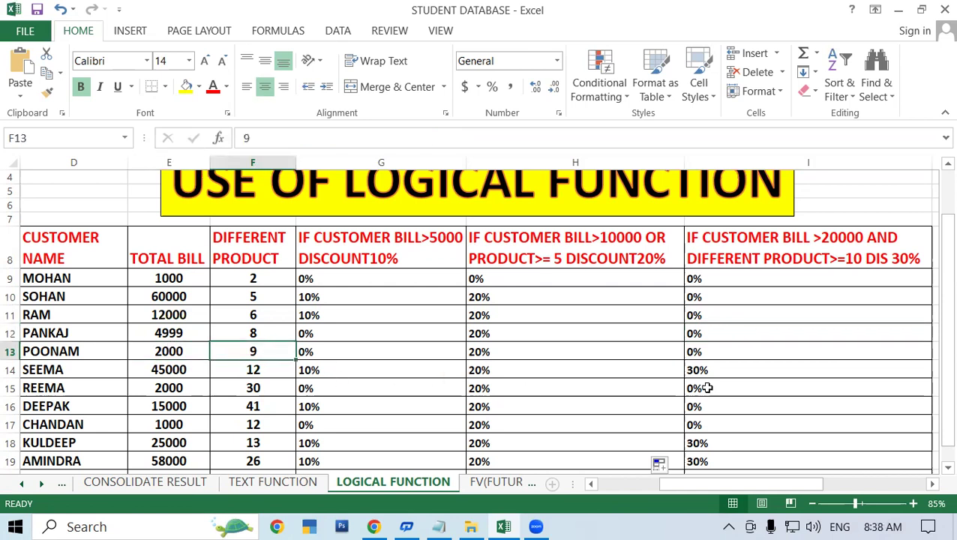
pyautogui.click(747, 353)
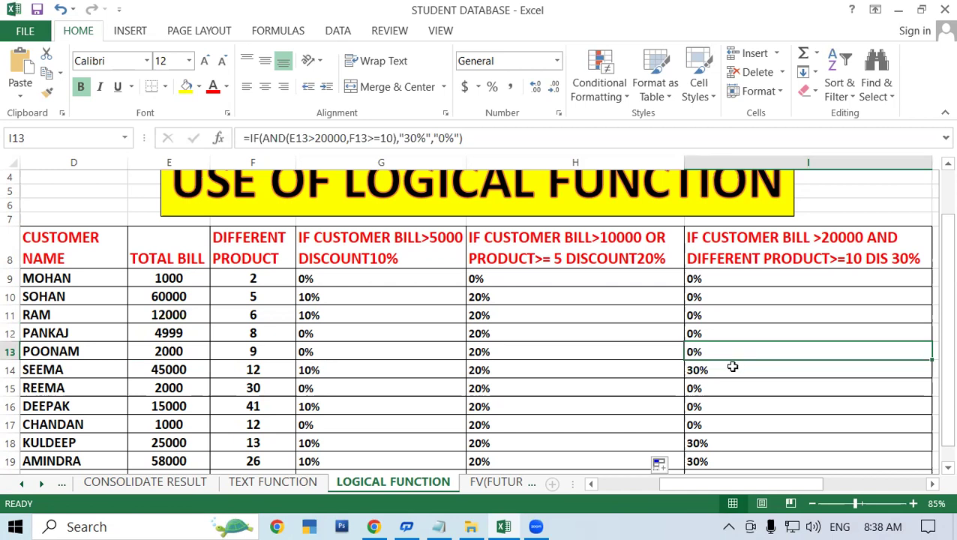
pyautogui.click(733, 367)
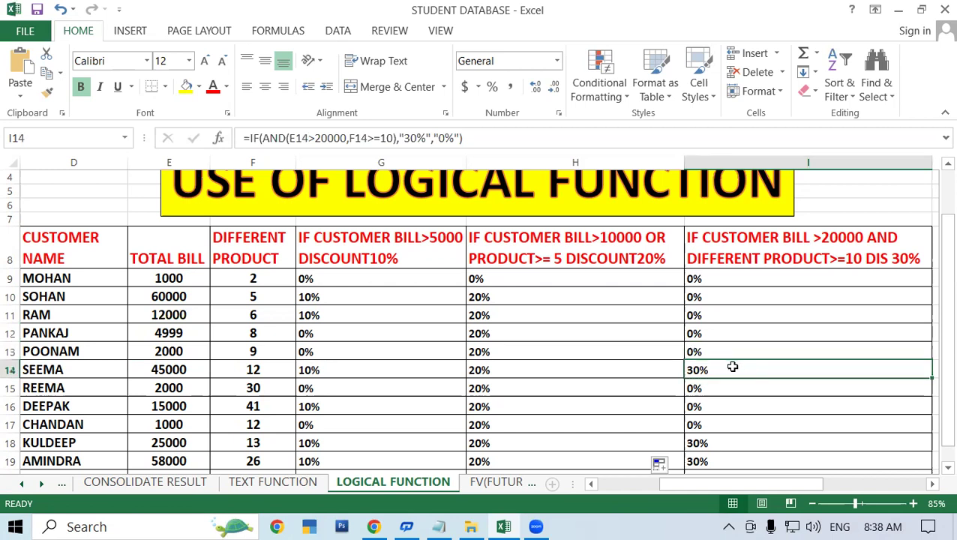
pyautogui.click(181, 371)
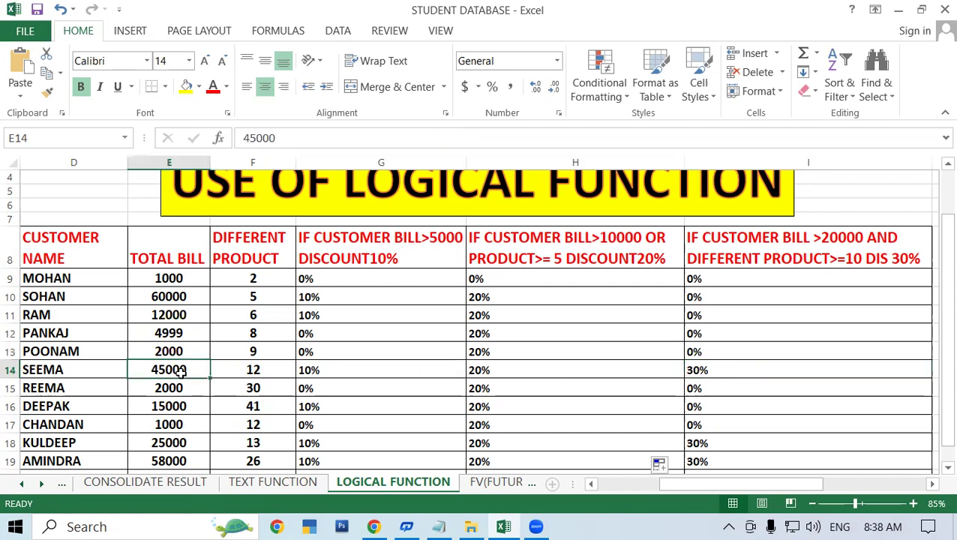
pyautogui.click(267, 365)
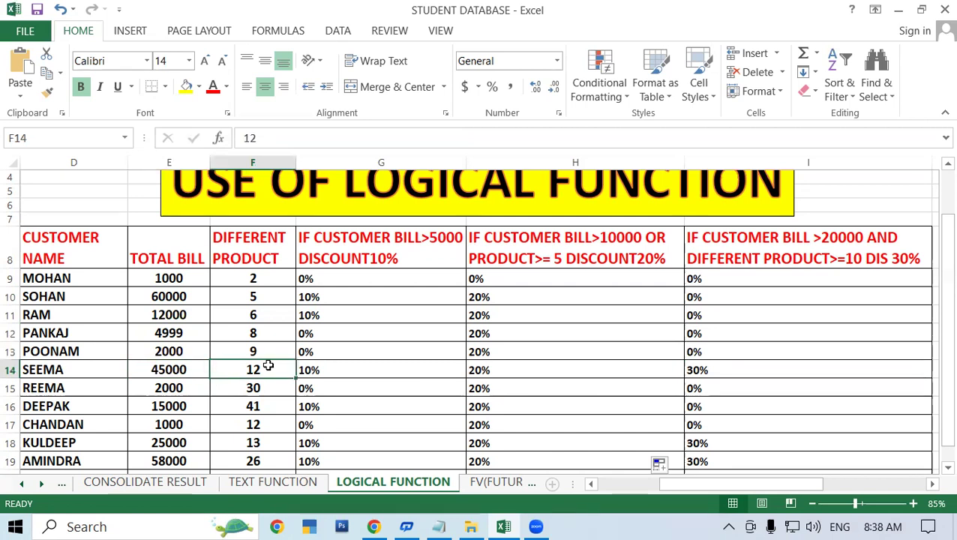
pyautogui.click(733, 366)
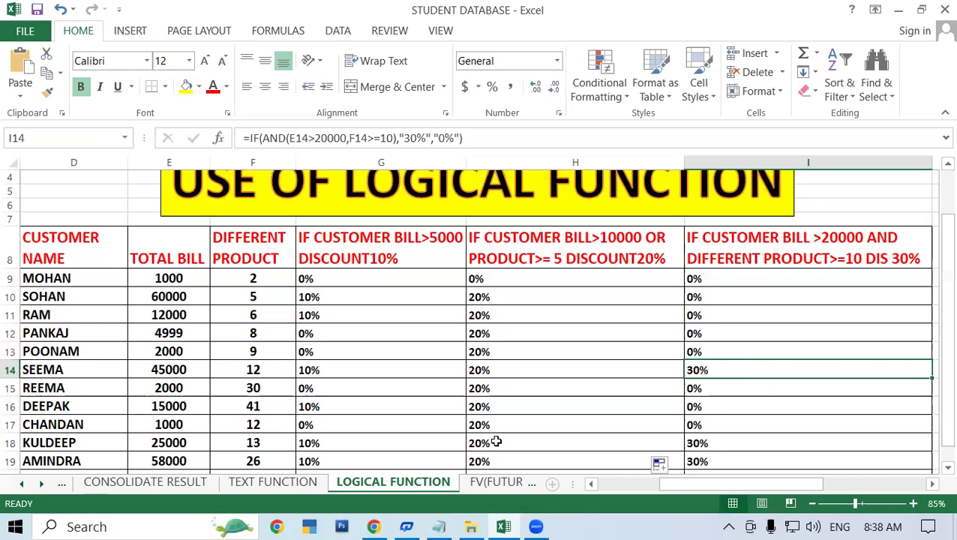
pyautogui.click(80, 441)
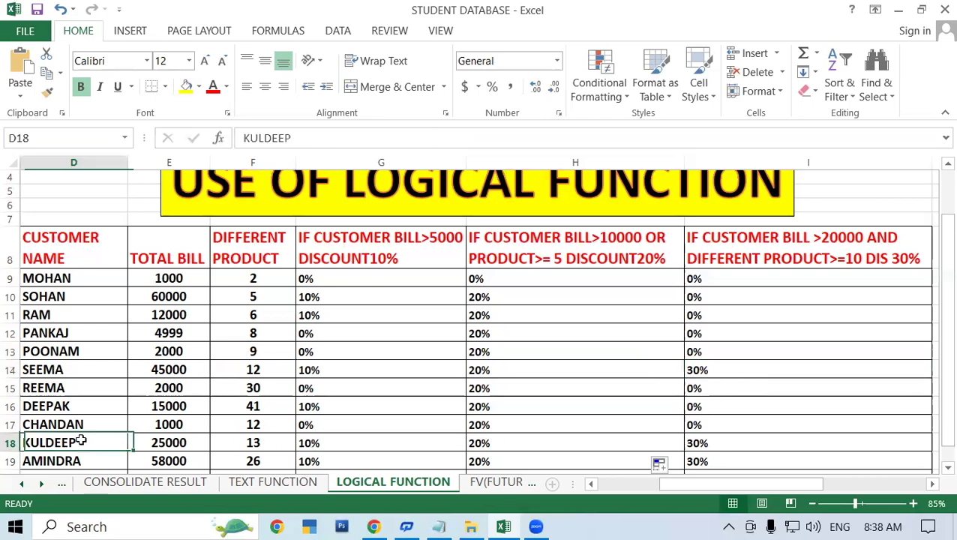
pyautogui.click(155, 443)
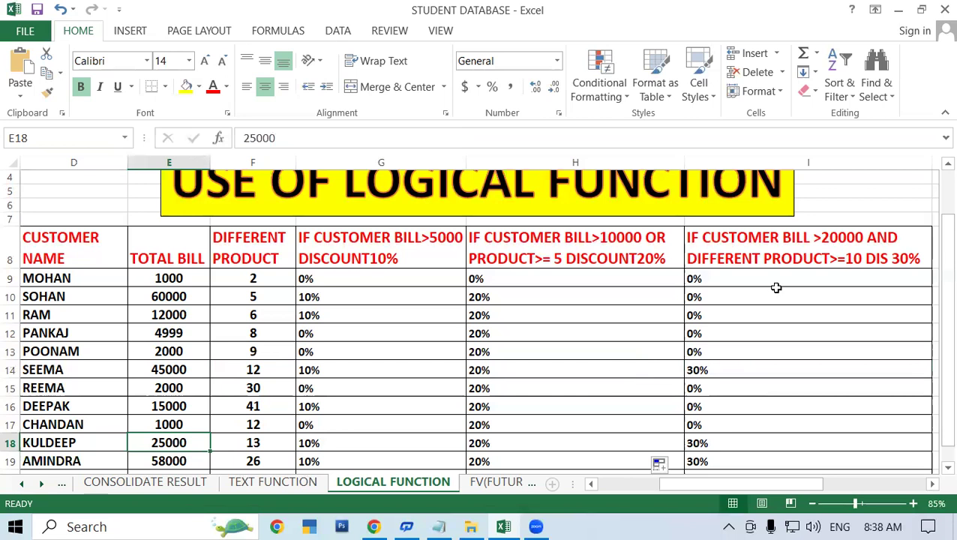
pyautogui.click(284, 444)
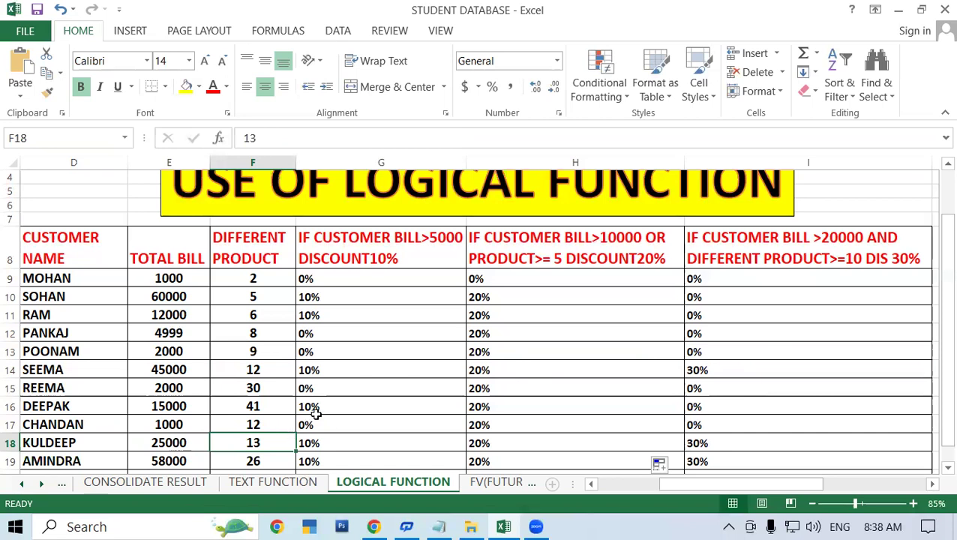
pyautogui.click(738, 445)
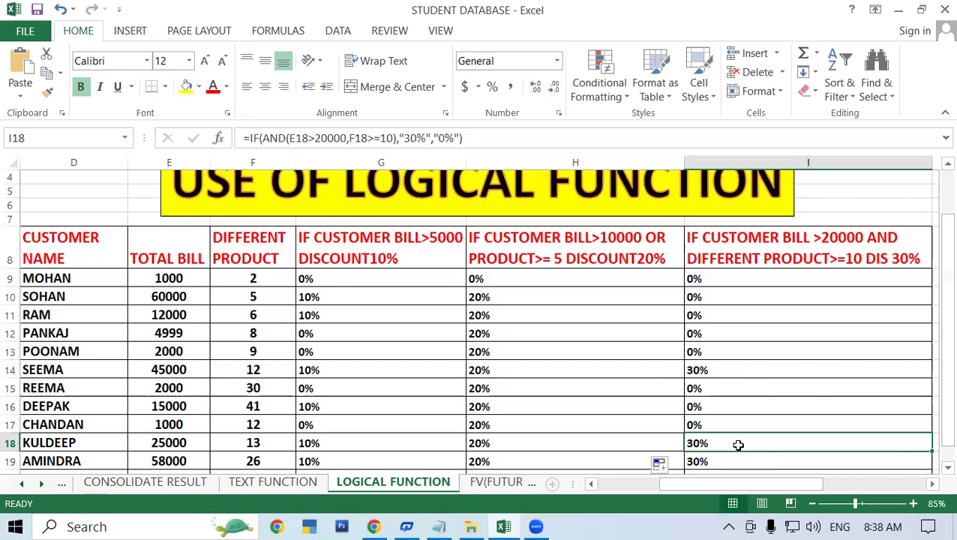
pyautogui.scroll(1, 560, 412)
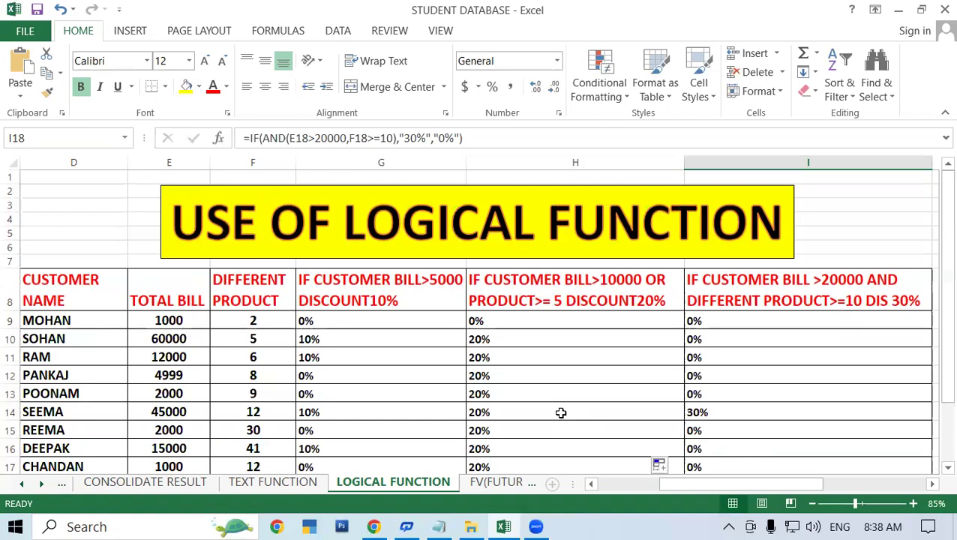